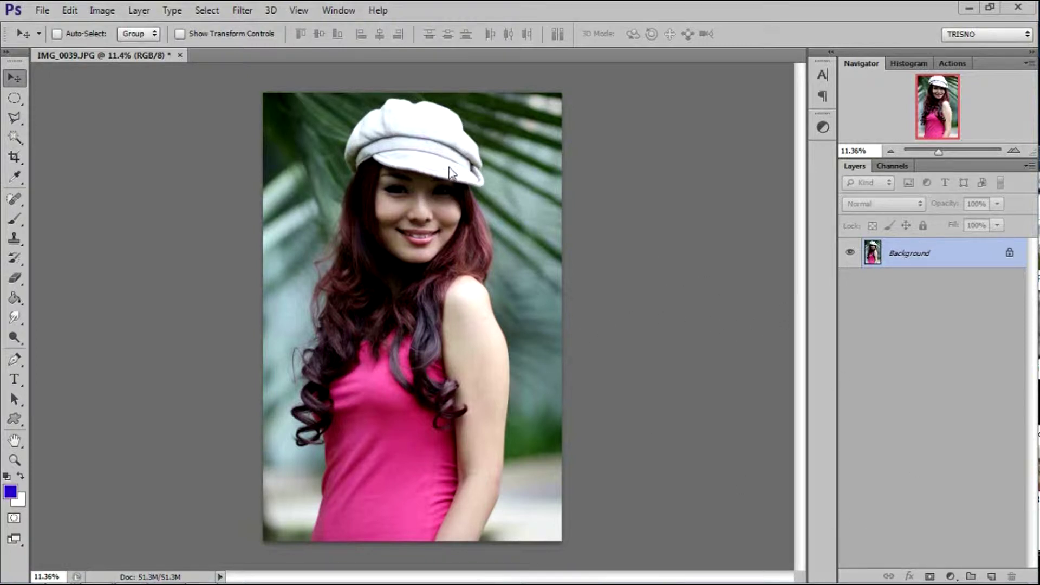
# Open the Vibrance adjustment, try raising vibrance, then reset it to 0
pyautogui.click(103, 13)
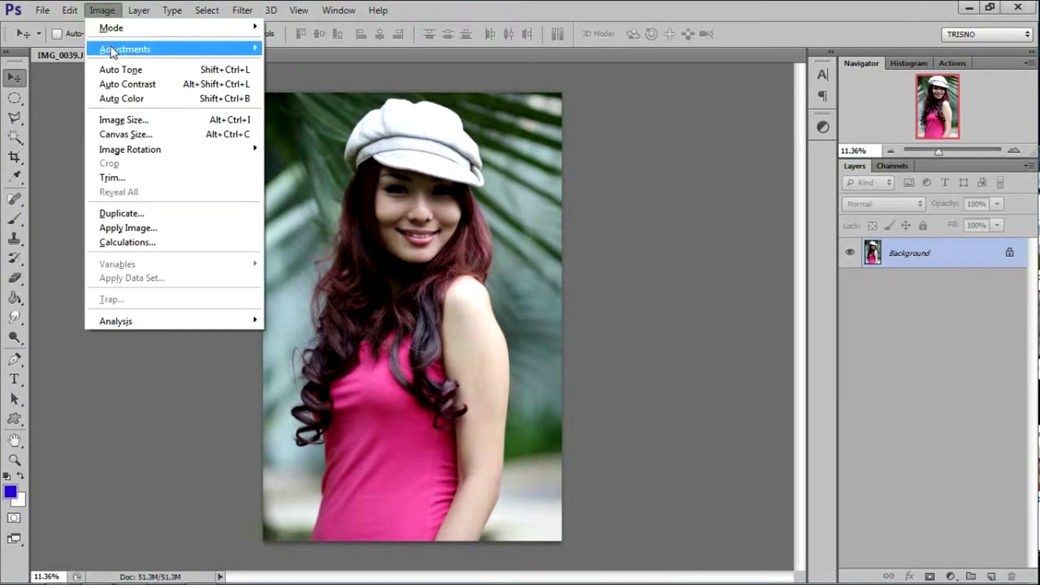
pyautogui.moveTo(125, 48)
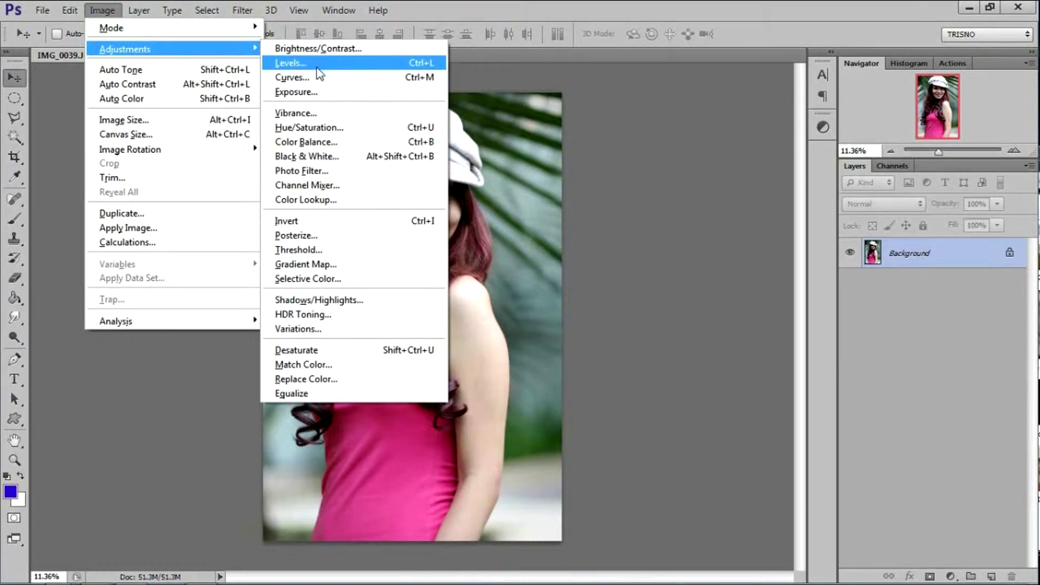
pyautogui.click(322, 114)
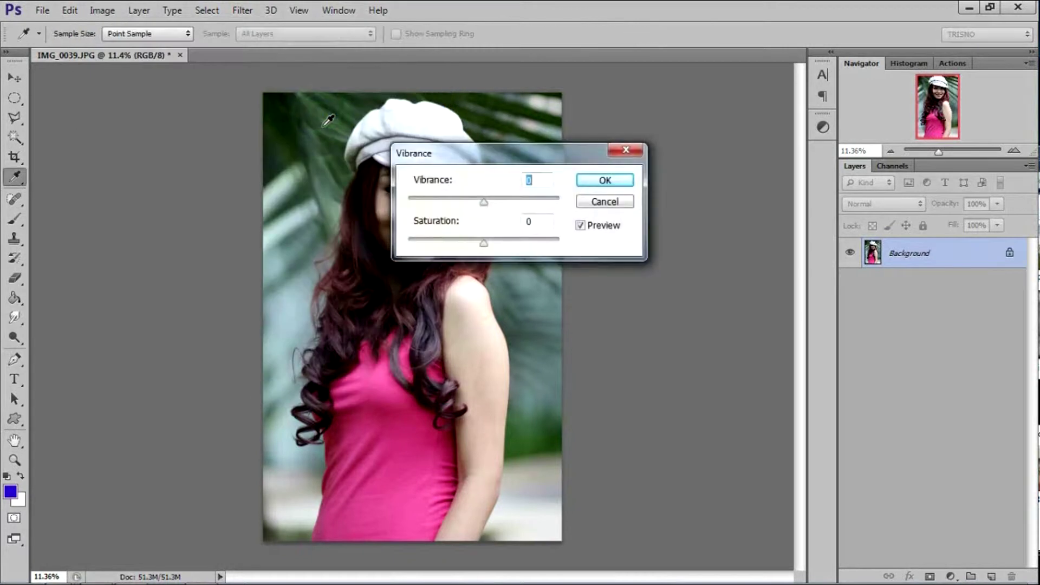
pyautogui.moveTo(494, 158); pyautogui.dragTo(642, 204)
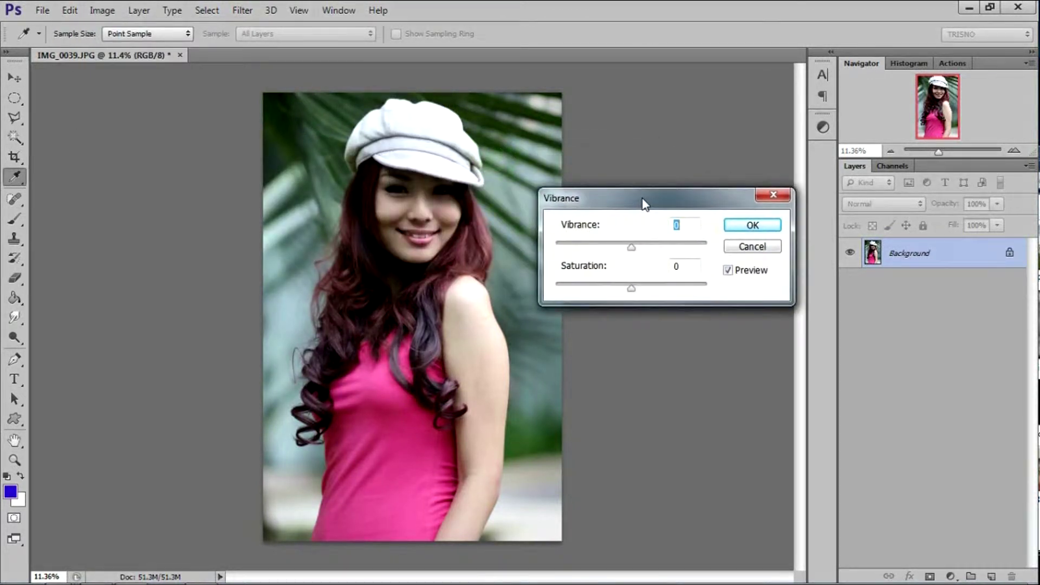
pyautogui.click(631, 247)
pyautogui.moveTo(631, 248); pyautogui.dragTo(709, 252)
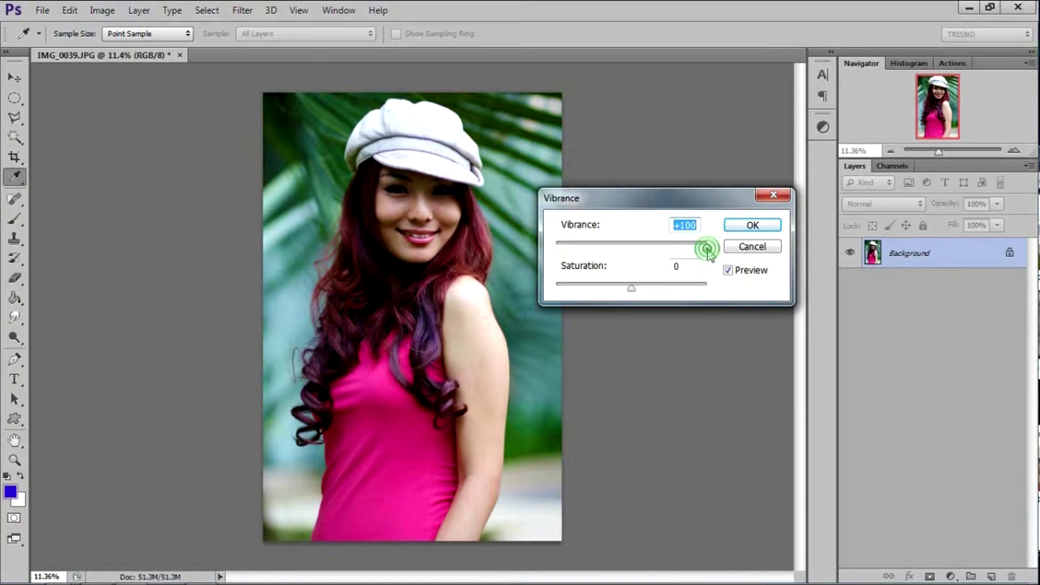
pyautogui.click(631, 248)
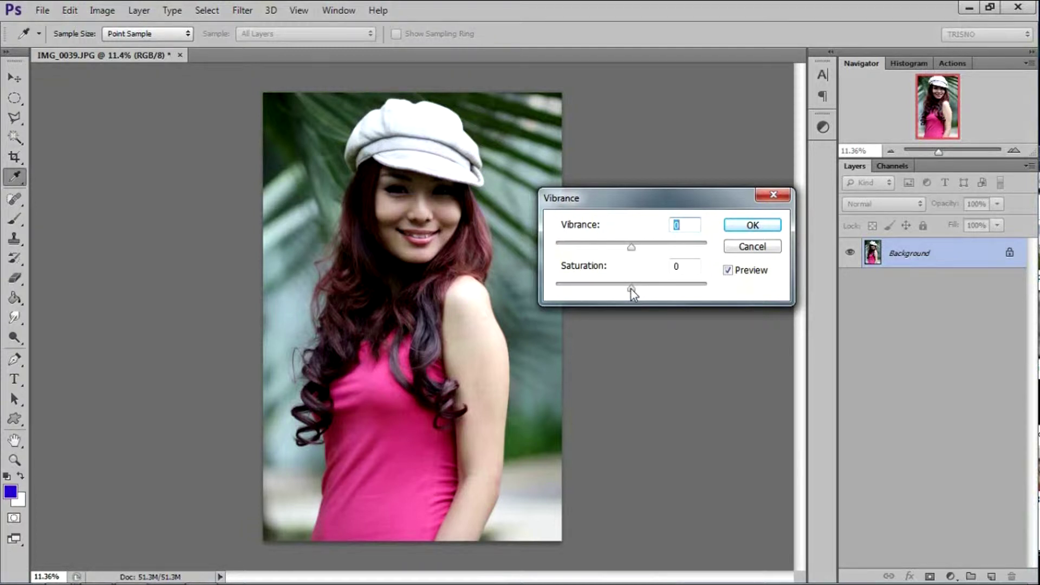
# Experiment with saturation +40/+56 and vibrance +83, then discard the Vibrance changes
pyautogui.moveTo(632, 289); pyautogui.dragTo(661, 290)
pyautogui.moveTo(662, 291)
pyautogui.mouseDown()
pyautogui.moveTo(685, 295)
pyautogui.moveTo(634, 292)
pyautogui.mouseUp()
pyautogui.click(632, 248)
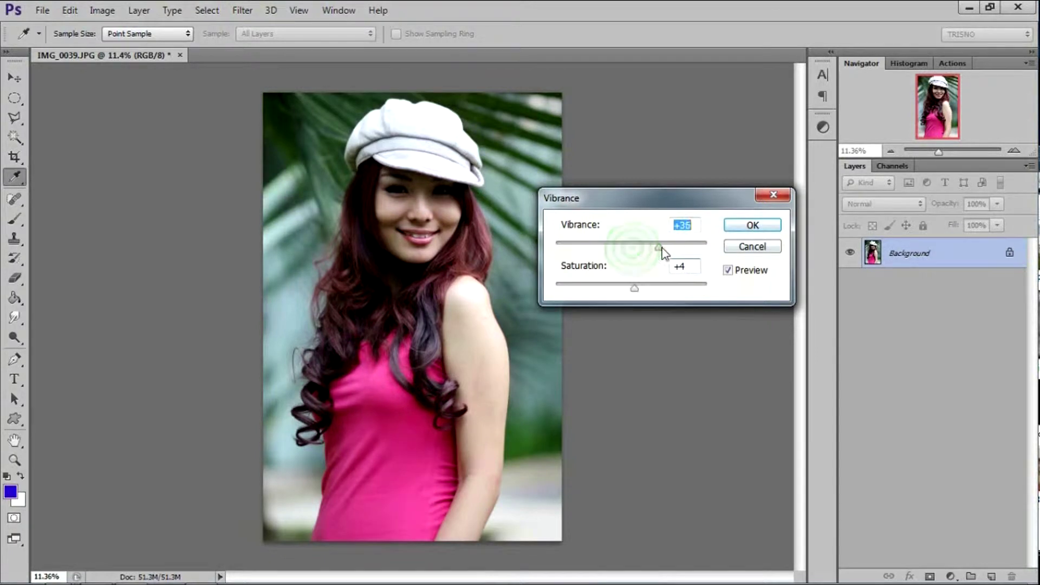
pyautogui.moveTo(632, 248); pyautogui.dragTo(693, 248)
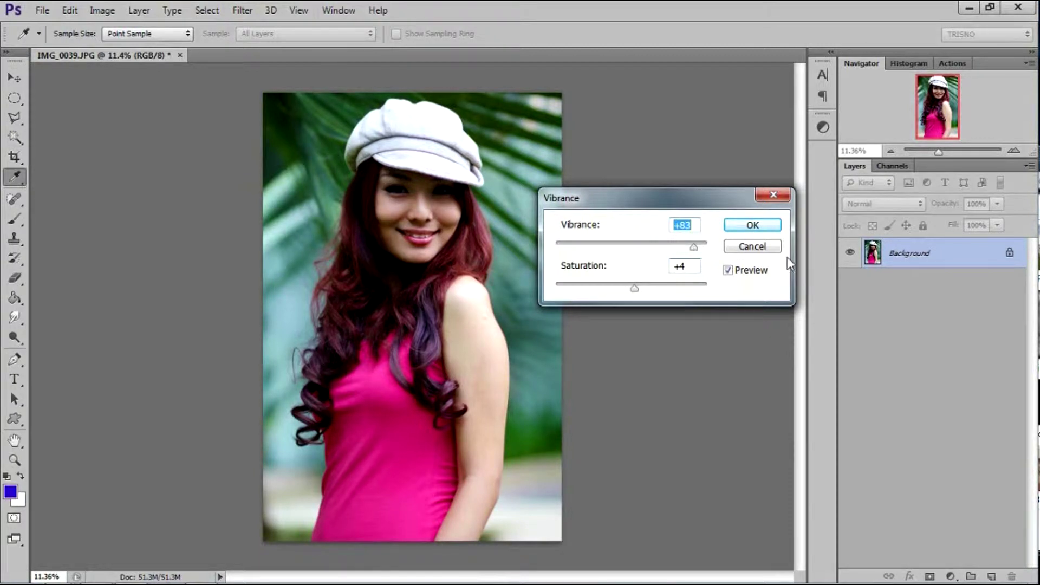
pyautogui.click(749, 248)
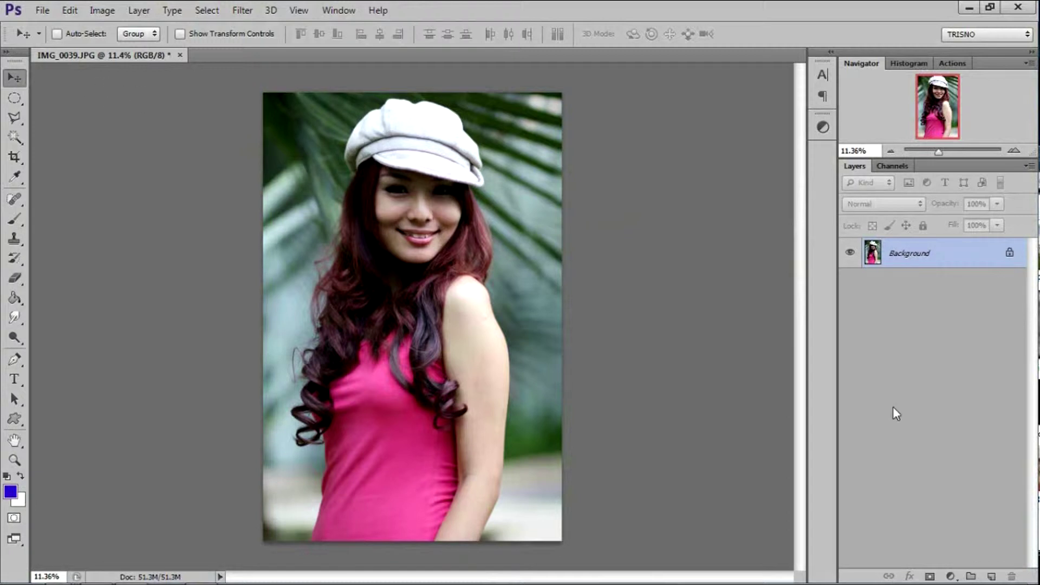
# Add a Hue/Saturation adjustment layer and leave its saturation at about -1 after testing the slider
pyautogui.click(951, 576)
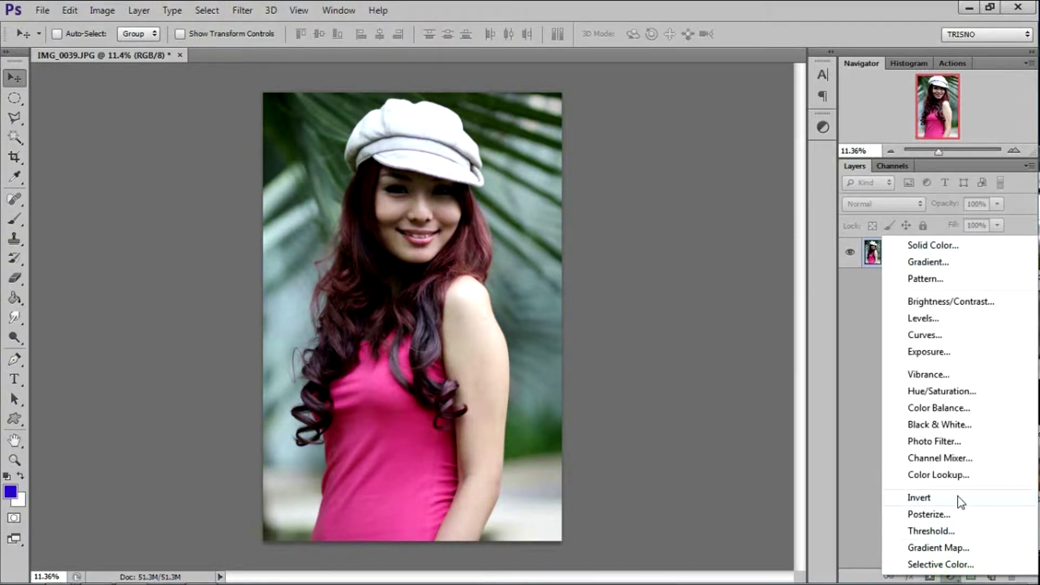
pyautogui.click(942, 391)
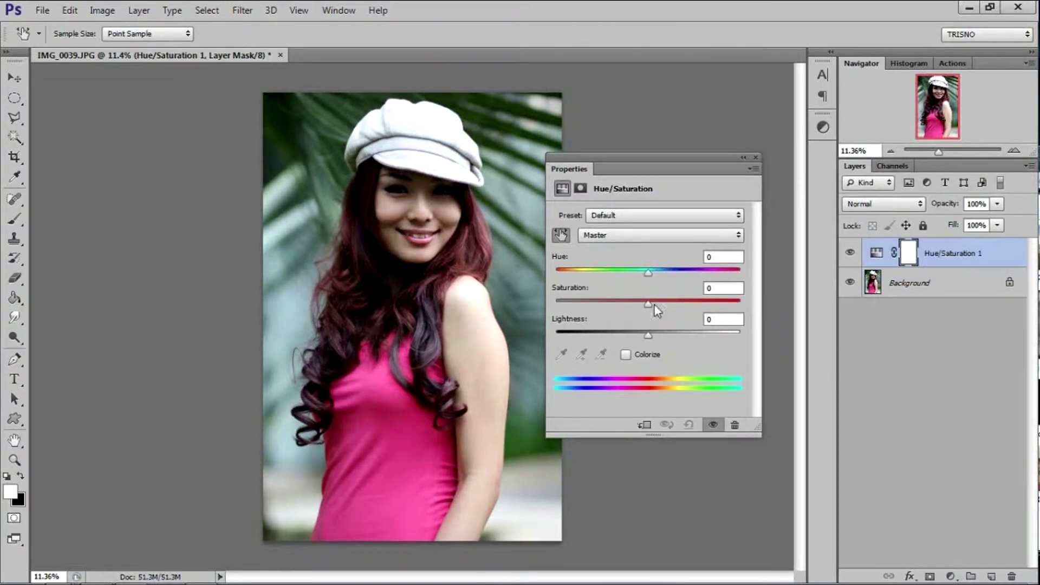
pyautogui.moveTo(648, 305)
pyautogui.mouseDown()
pyautogui.moveTo(713, 318)
pyautogui.moveTo(650, 313)
pyautogui.mouseUp()
pyautogui.moveTo(648, 312); pyautogui.dragTo(547, 317)
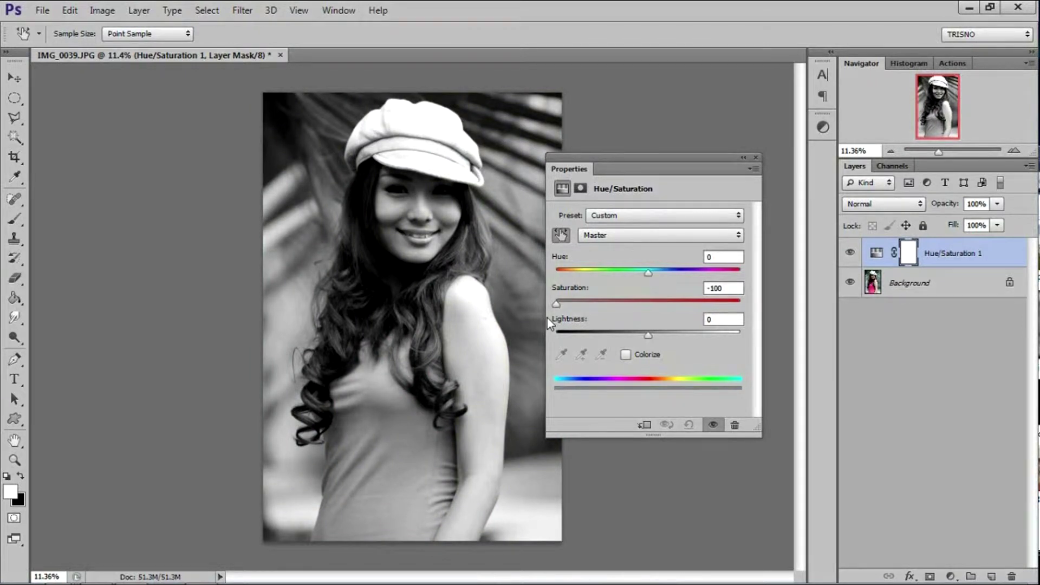
pyautogui.moveTo(547, 317); pyautogui.dragTo(648, 310)
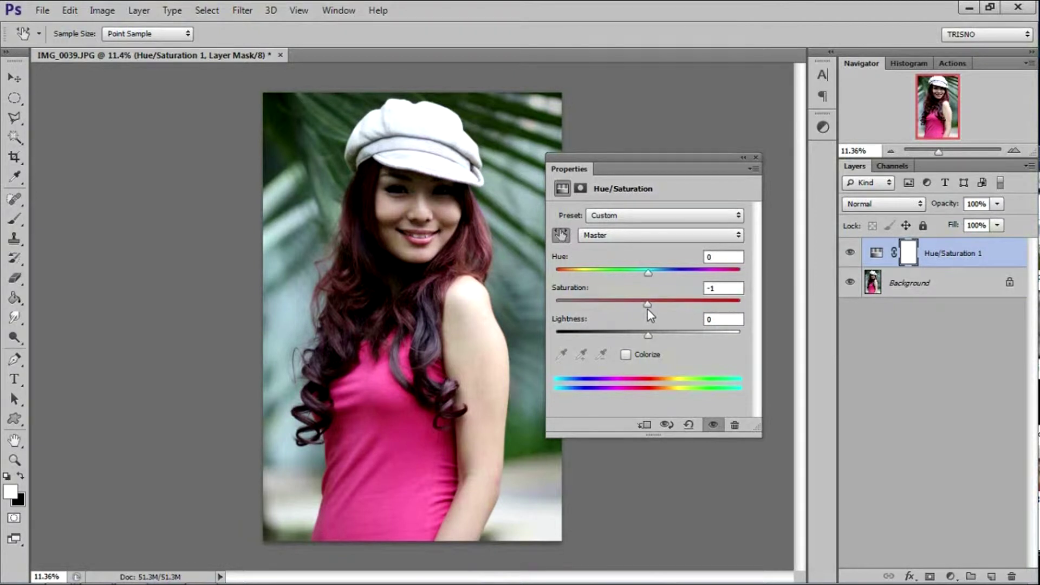
# Boost the Greens range saturation to +37, then select the Yellows range with saturation at -1
pyautogui.click(639, 237)
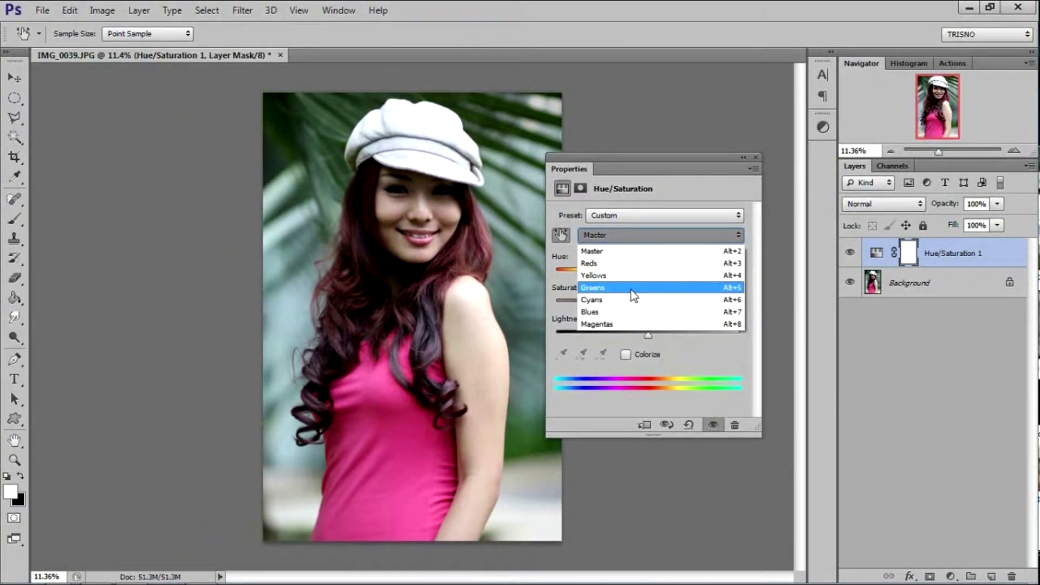
pyautogui.click(631, 290)
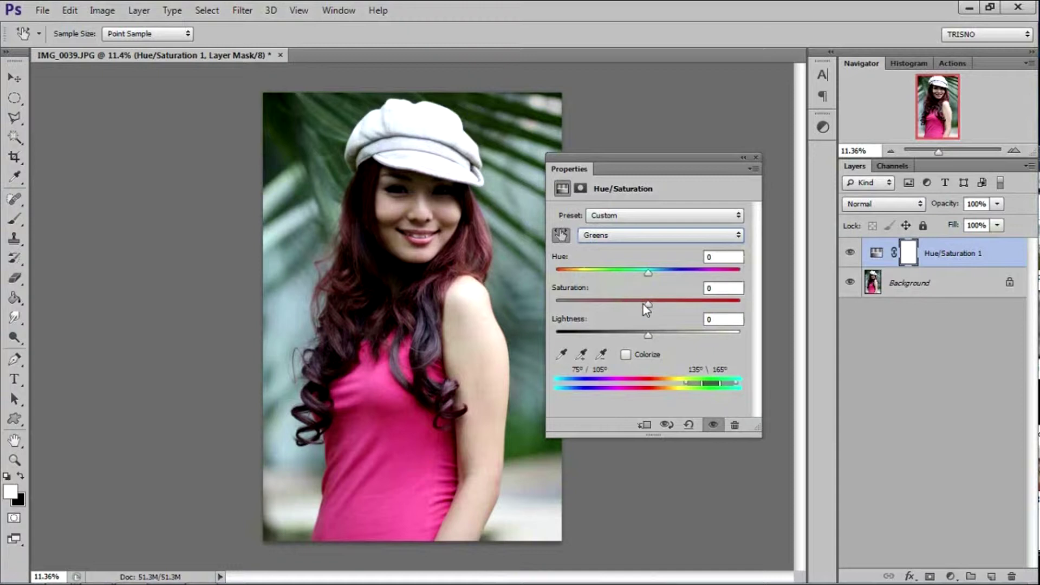
pyautogui.moveTo(646, 301); pyautogui.dragTo(700, 315)
pyautogui.click(635, 236)
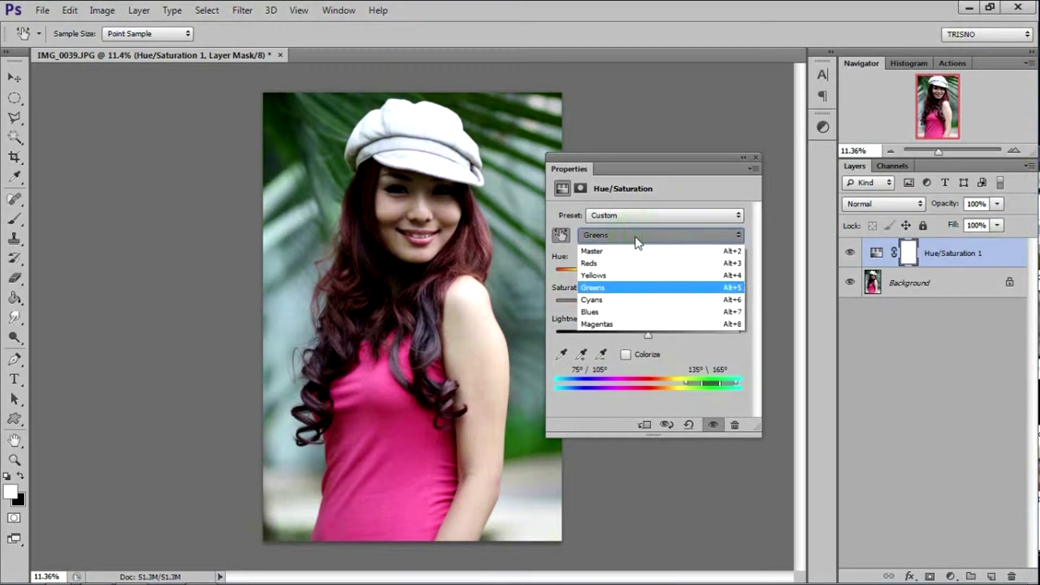
pyautogui.click(635, 274)
pyautogui.moveTo(648, 304)
pyautogui.mouseDown()
pyautogui.moveTo(690, 303)
pyautogui.moveTo(646, 303)
pyautogui.mouseUp()
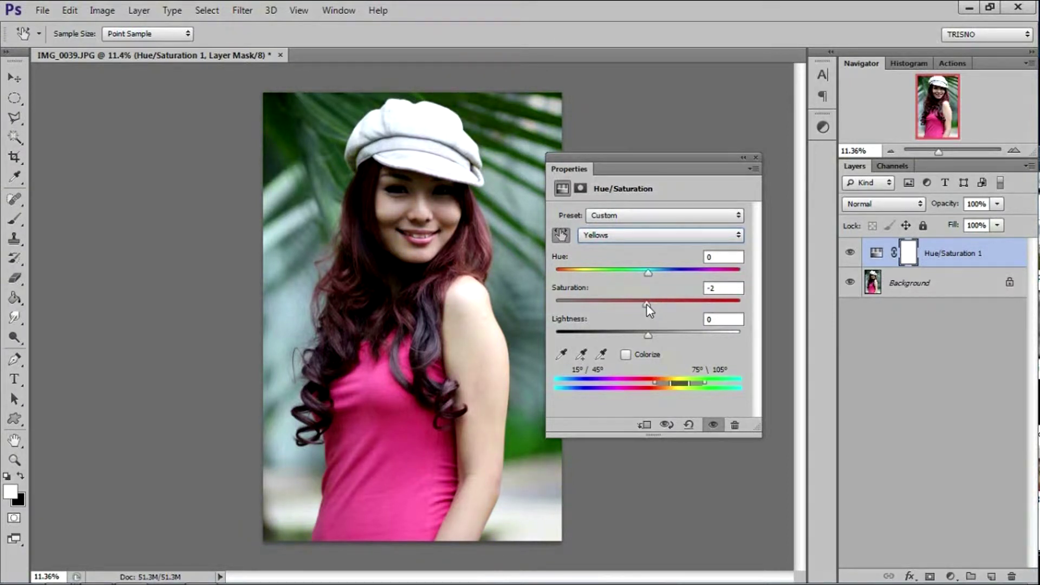
# Set the Reds range to saturation +57 and lightness -45
pyautogui.click(632, 236)
pyautogui.click(623, 259)
pyautogui.moveTo(643, 301); pyautogui.dragTo(684, 305)
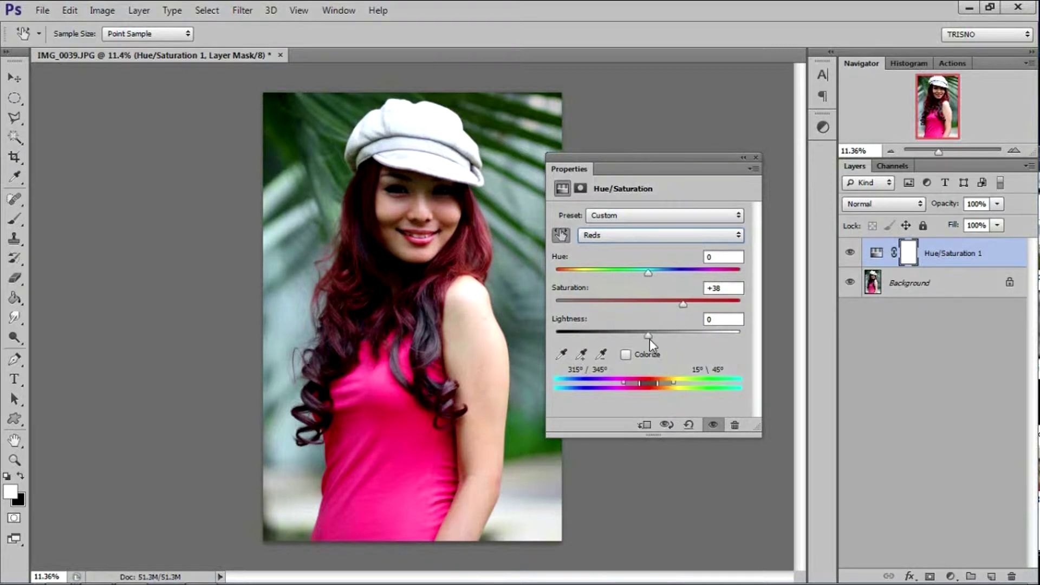
pyautogui.moveTo(648, 336); pyautogui.dragTo(610, 336)
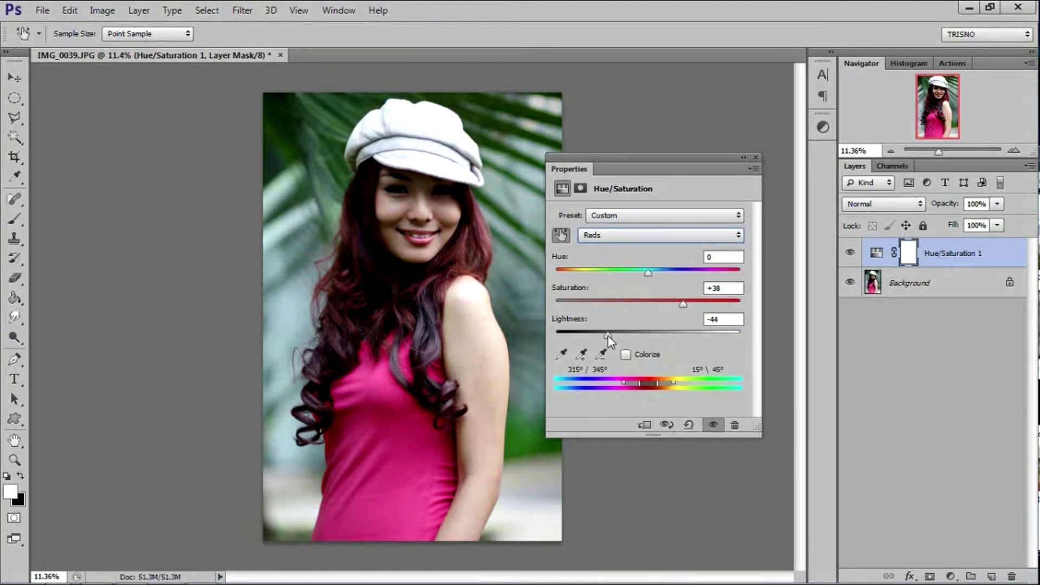
pyautogui.moveTo(683, 308); pyautogui.dragTo(701, 309)
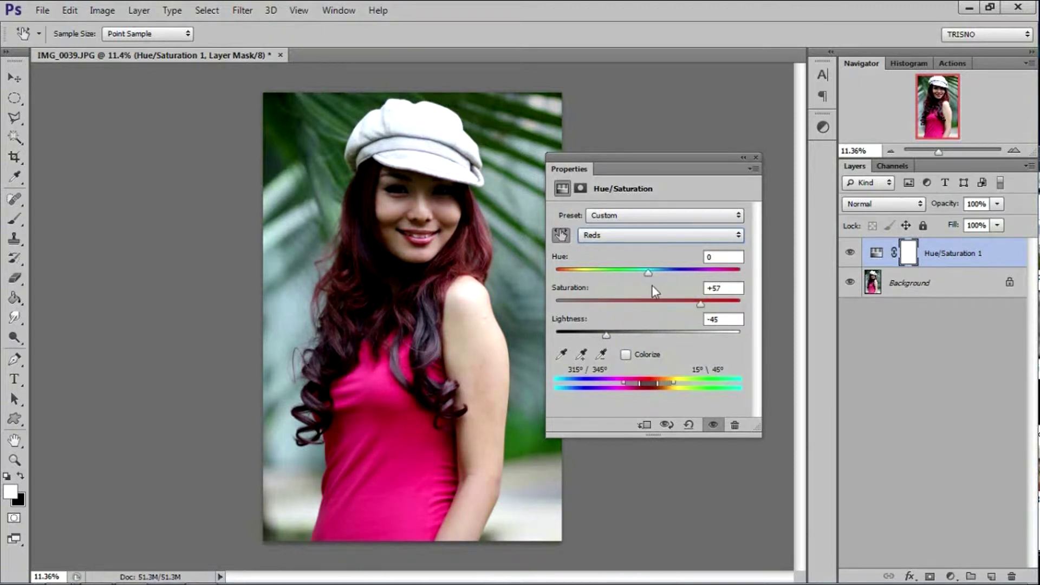
pyautogui.click(611, 239)
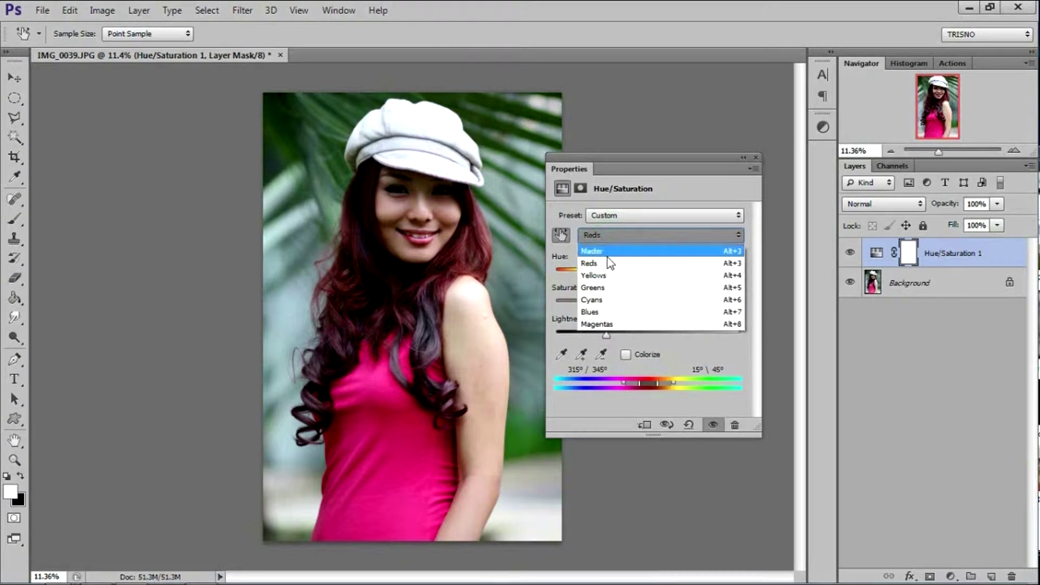
# Set the Greens range to lightness -30 and hue +5, then return to Master
pyautogui.click(608, 290)
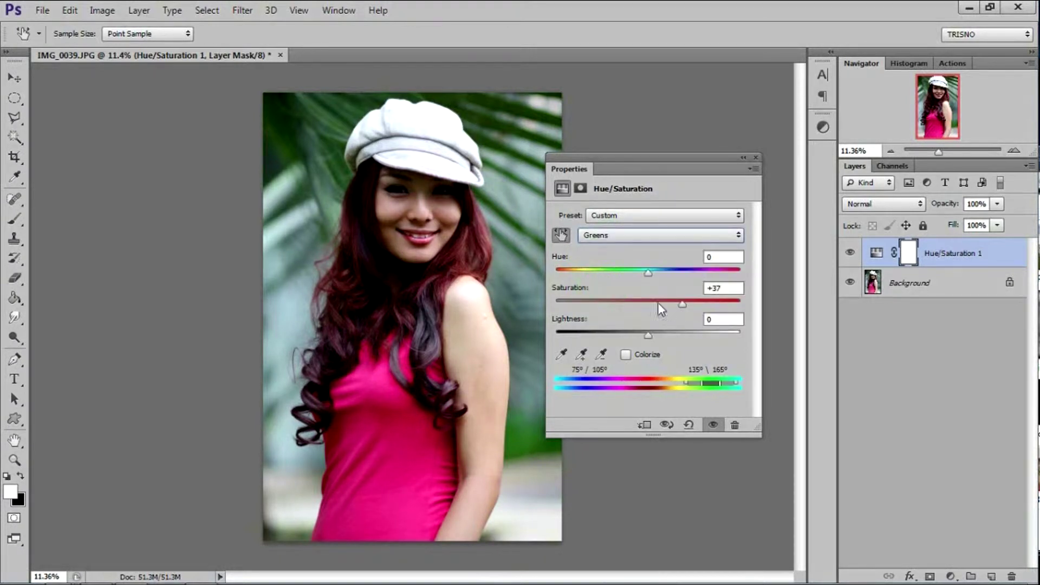
pyautogui.moveTo(648, 337); pyautogui.dragTo(622, 348)
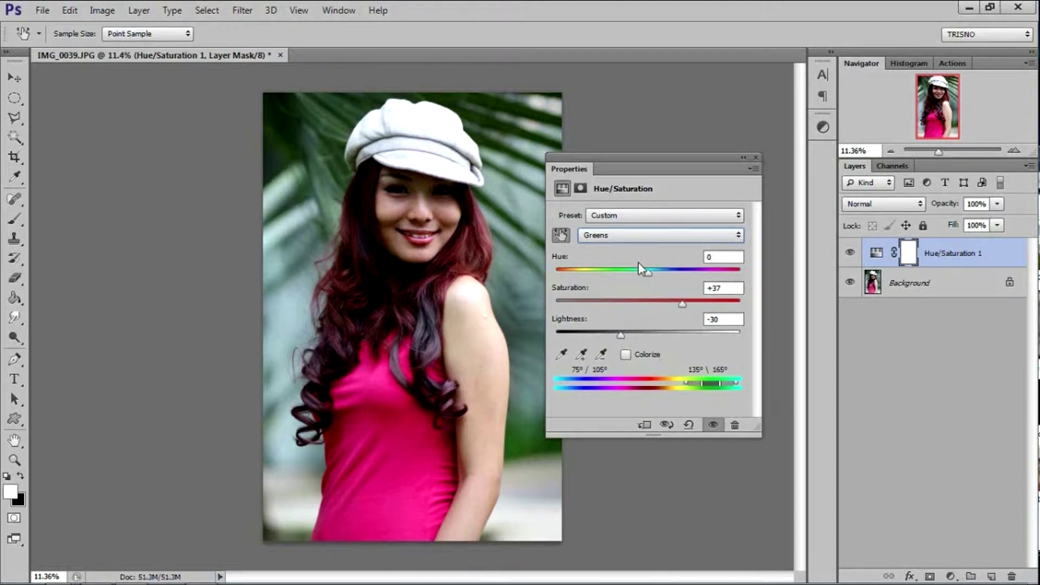
pyautogui.moveTo(648, 271)
pyautogui.mouseDown()
pyautogui.moveTo(710, 272)
pyautogui.moveTo(658, 278)
pyautogui.mouseUp()
pyautogui.moveTo(659, 279); pyautogui.dragTo(590, 279)
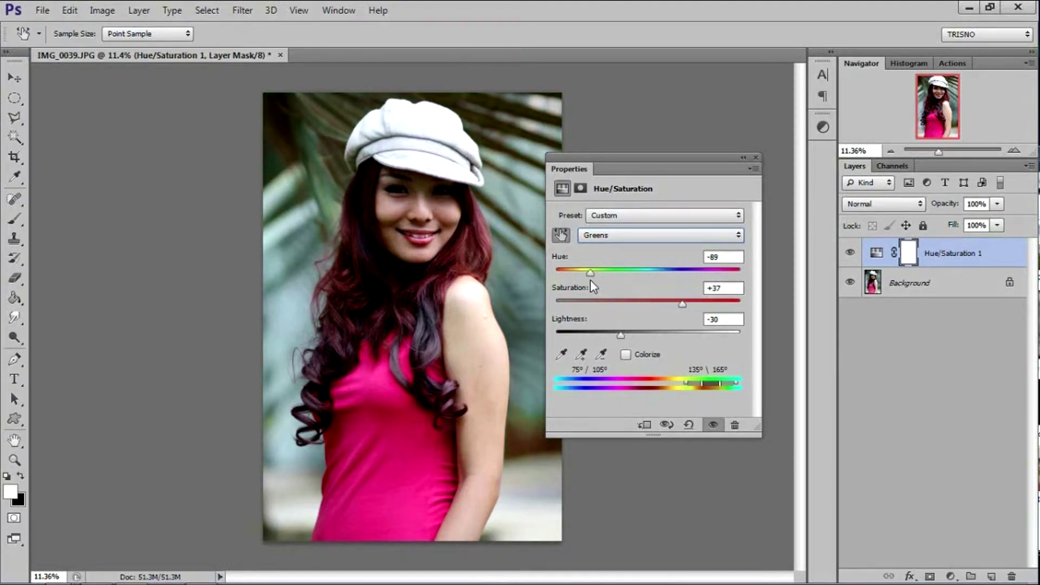
pyautogui.moveTo(590, 280); pyautogui.dragTo(655, 280)
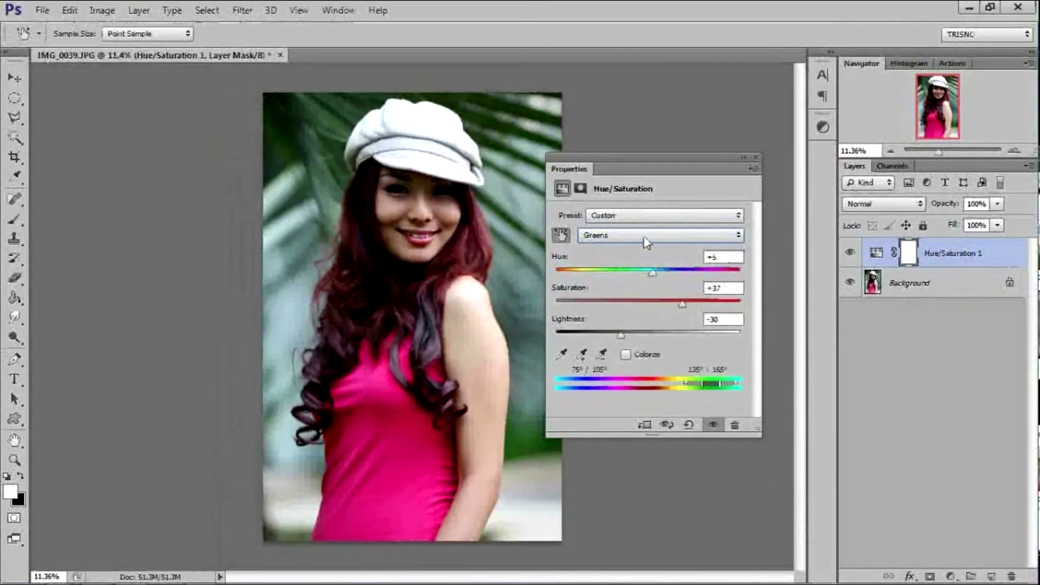
pyautogui.click(646, 238)
pyautogui.click(633, 250)
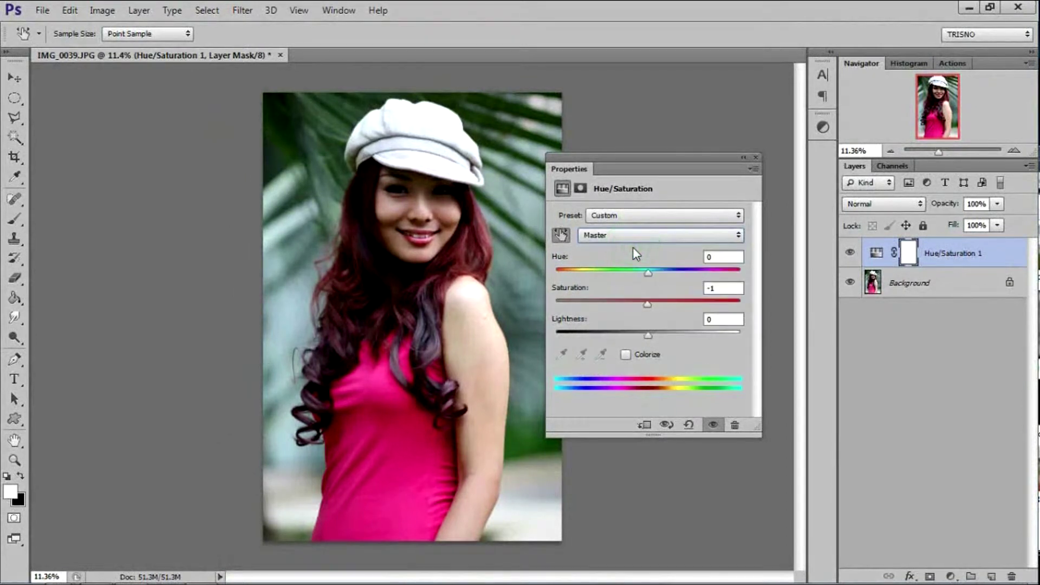
# Nudge the Master hue to -2
pyautogui.moveTo(647, 272)
pyautogui.mouseDown()
pyautogui.moveTo(732, 275)
pyautogui.moveTo(626, 285)
pyautogui.moveTo(688, 278)
pyautogui.moveTo(650, 280)
pyautogui.mouseUp()
pyautogui.moveTo(647, 275)
pyautogui.mouseDown()
pyautogui.moveTo(692, 274)
pyautogui.moveTo(648, 274)
pyautogui.mouseUp()
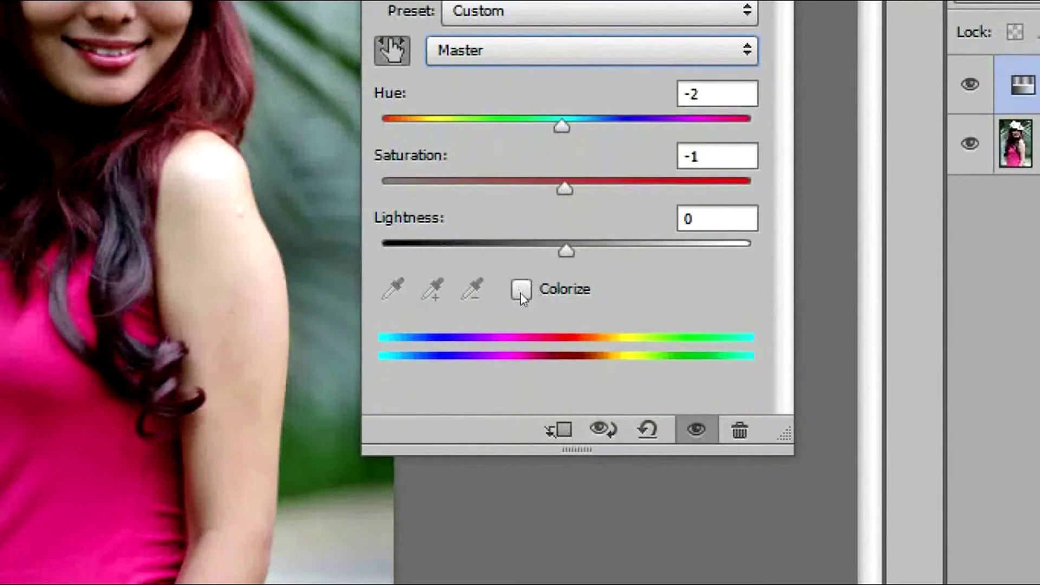
# Turn on Colorize with a sepia tint at hue 31 and saturation 16
pyautogui.click(521, 290)
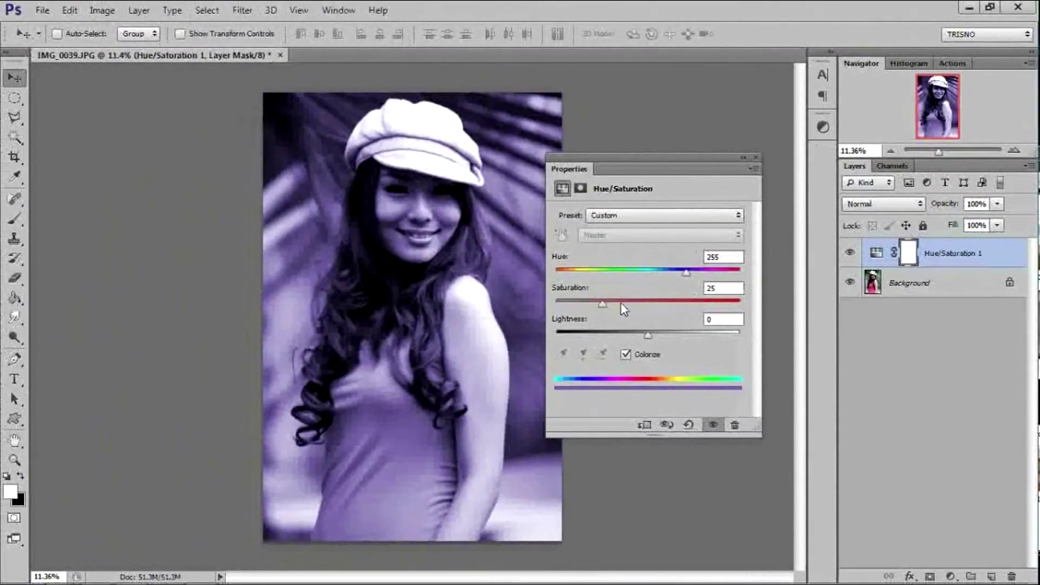
pyautogui.moveTo(593, 307); pyautogui.dragTo(591, 307)
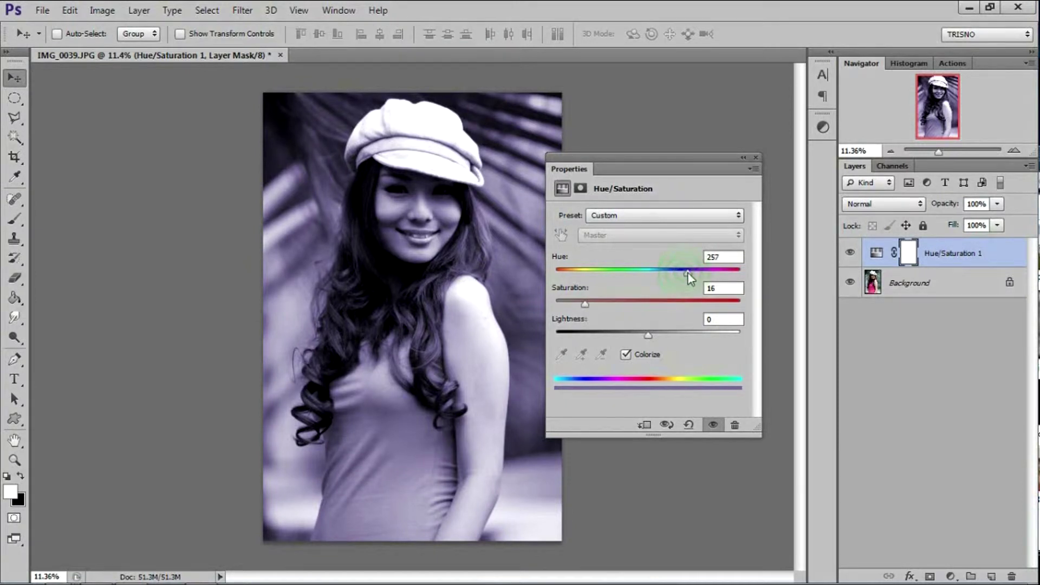
pyautogui.moveTo(718, 271)
pyautogui.mouseDown()
pyautogui.moveTo(560, 278)
pyautogui.moveTo(691, 277)
pyautogui.moveTo(574, 270)
pyautogui.mouseUp()
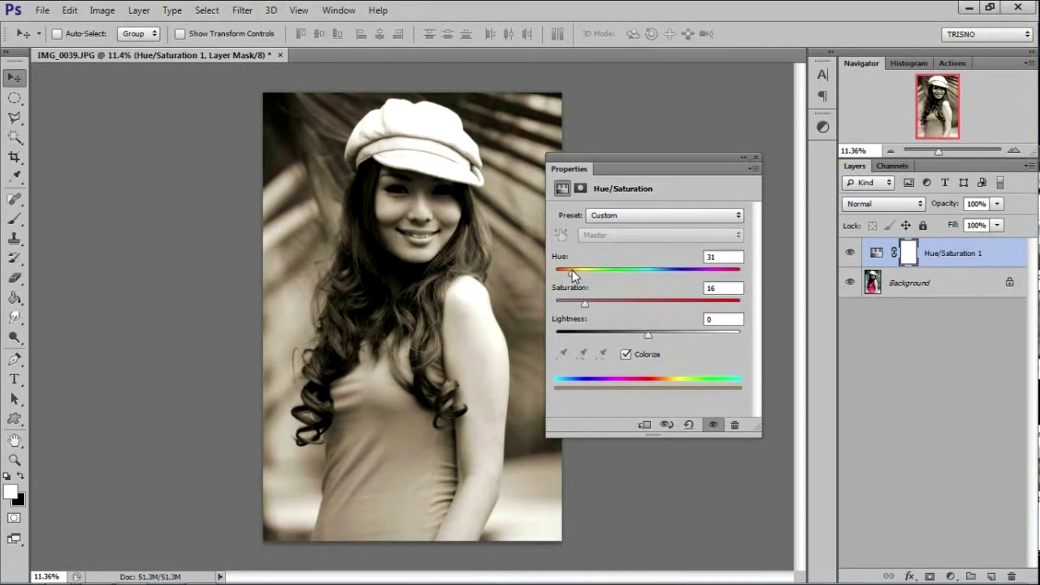
# Apply the Sepia Hue/Saturation preset, then delete the Hue/Saturation layer
pyautogui.click(632, 216)
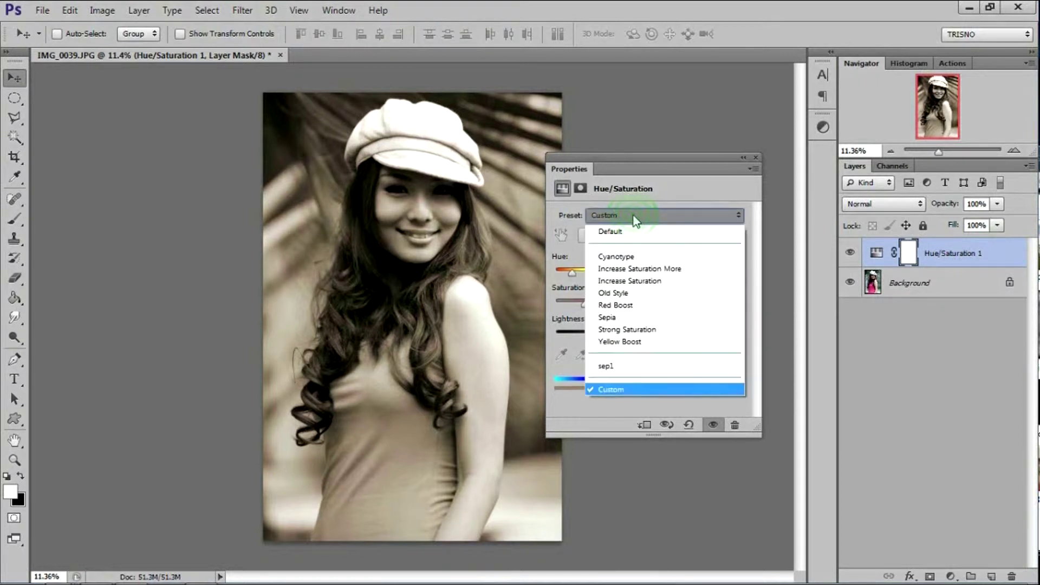
pyautogui.click(618, 318)
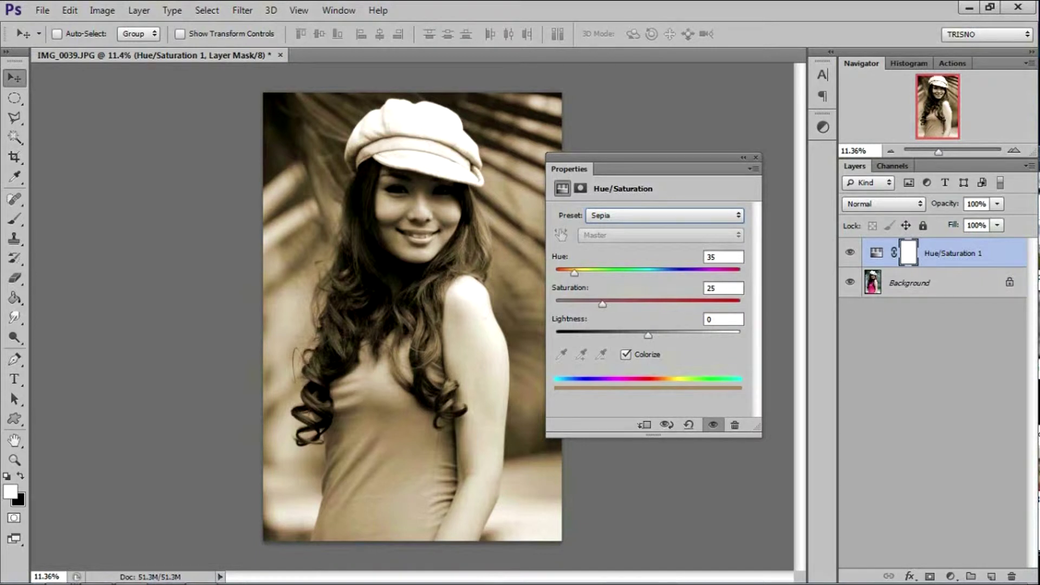
pyautogui.click(922, 291)
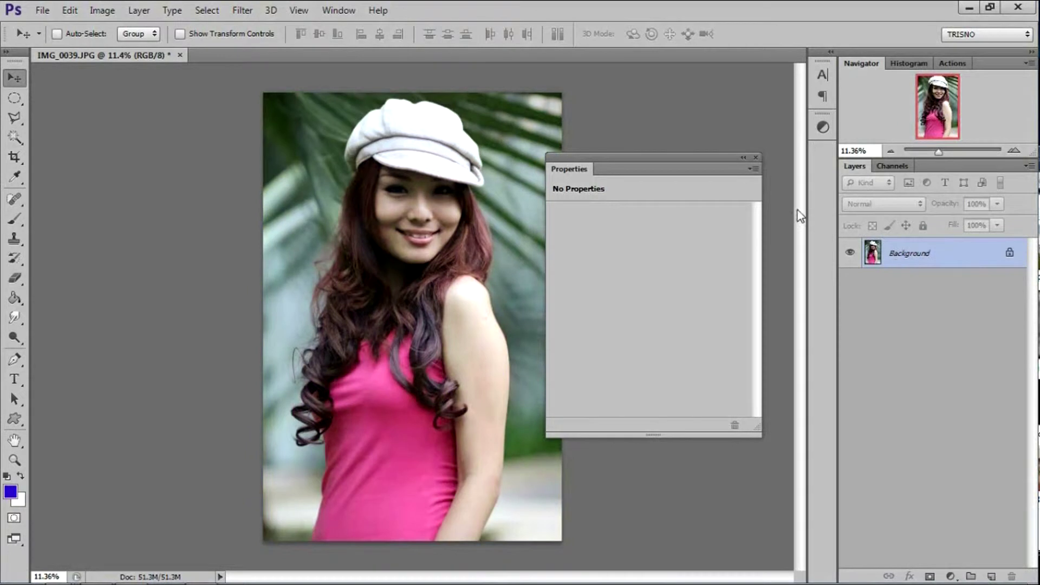
# Close the Properties panel
pyautogui.click(756, 157)
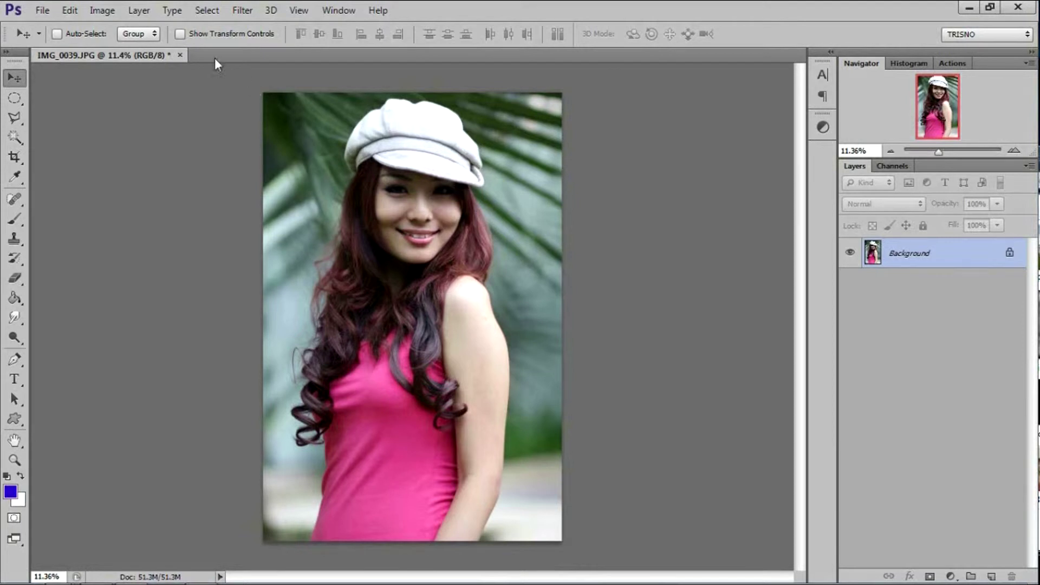
# Open Image > Adjustments > Replace Color and pick the sampling eyedropper
pyautogui.click(102, 9)
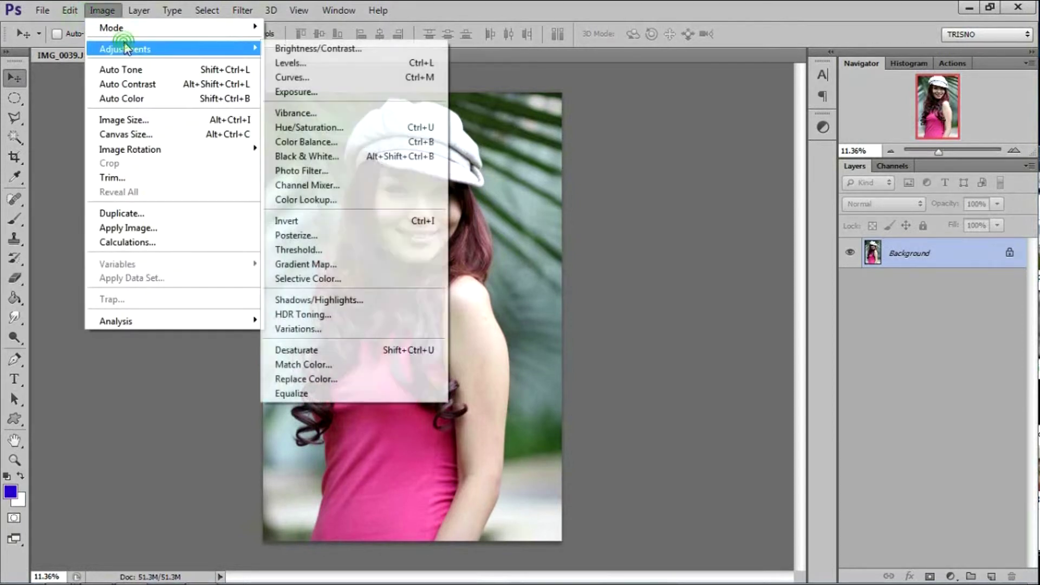
pyautogui.moveTo(125, 49)
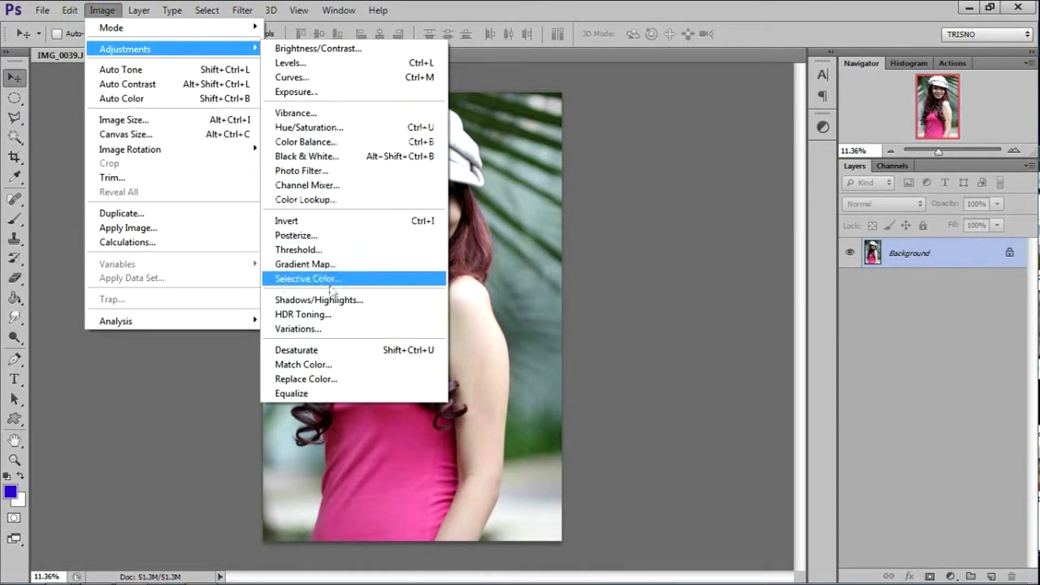
pyautogui.click(330, 380)
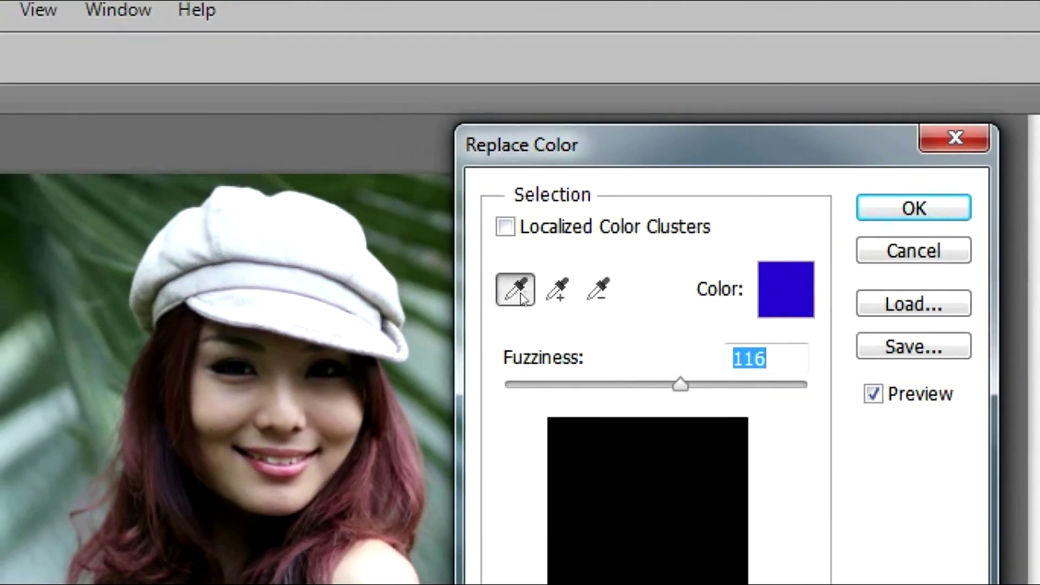
pyautogui.click(477, 301)
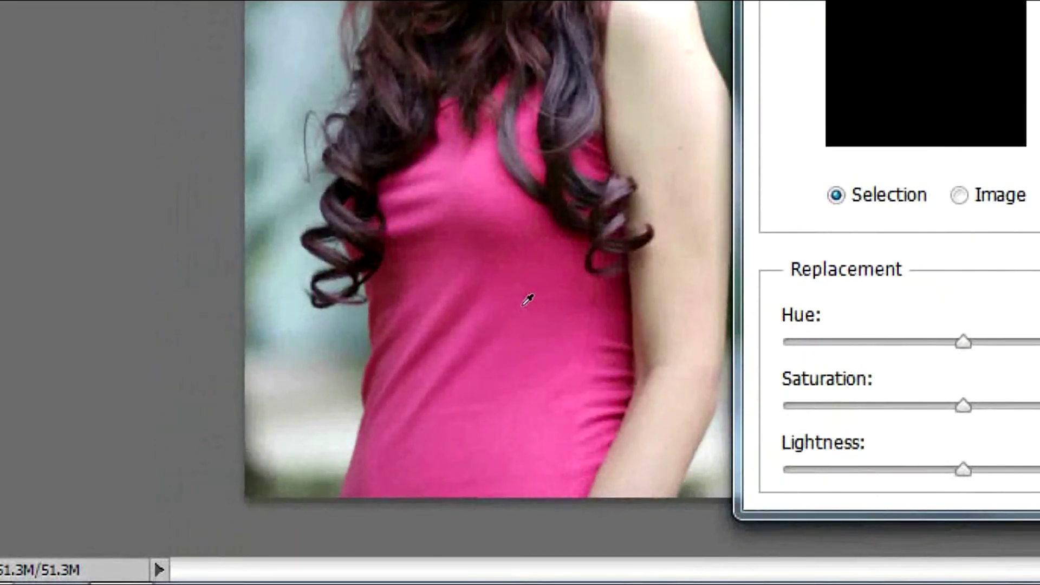
# Sample the pink top at fuzziness 75 and shift it to hue -58, saturation -20
pyautogui.click(527, 301)
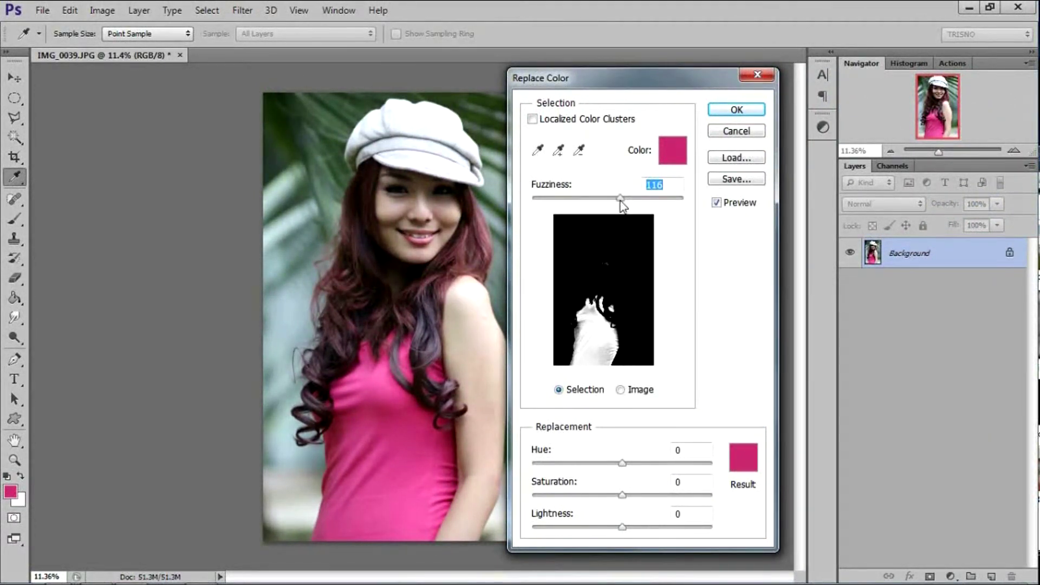
pyautogui.moveTo(619, 197)
pyautogui.mouseDown()
pyautogui.moveTo(554, 201)
pyautogui.moveTo(675, 207)
pyautogui.moveTo(599, 199)
pyautogui.mouseUp()
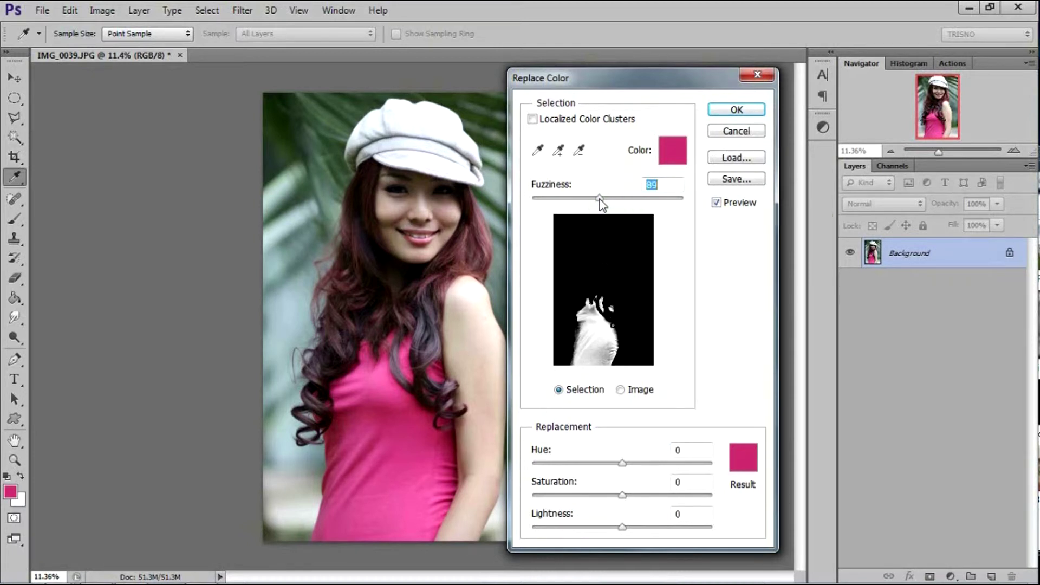
pyautogui.moveTo(600, 199); pyautogui.dragTo(588, 199)
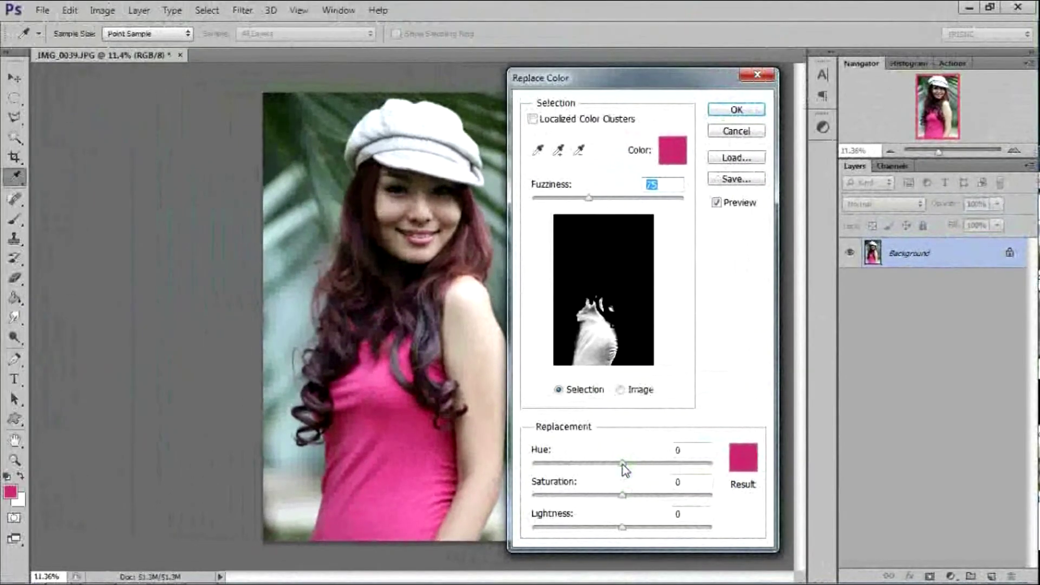
pyautogui.moveTo(622, 465)
pyautogui.mouseDown()
pyautogui.moveTo(671, 464)
pyautogui.moveTo(563, 466)
pyautogui.moveTo(598, 464)
pyautogui.moveTo(584, 464)
pyautogui.moveTo(597, 466)
pyautogui.moveTo(595, 496)
pyautogui.moveTo(648, 496)
pyautogui.mouseUp()
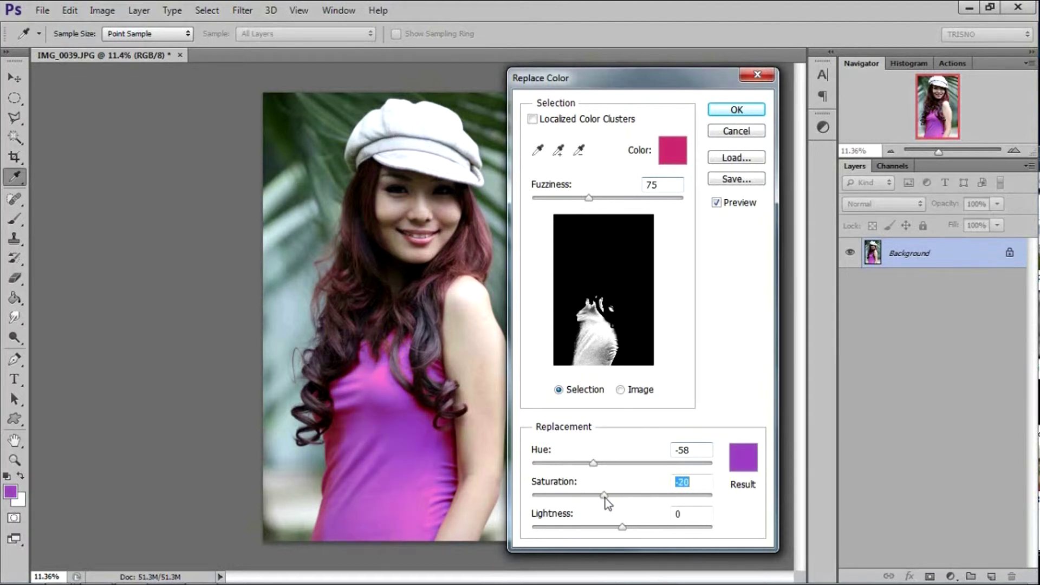
# Try the top in red, orange and yellow, ending blue: Fuzziness 138, Hue -108, Saturation +28, Lightness +6
pyautogui.moveTo(596, 464); pyautogui.dragTo(632, 468)
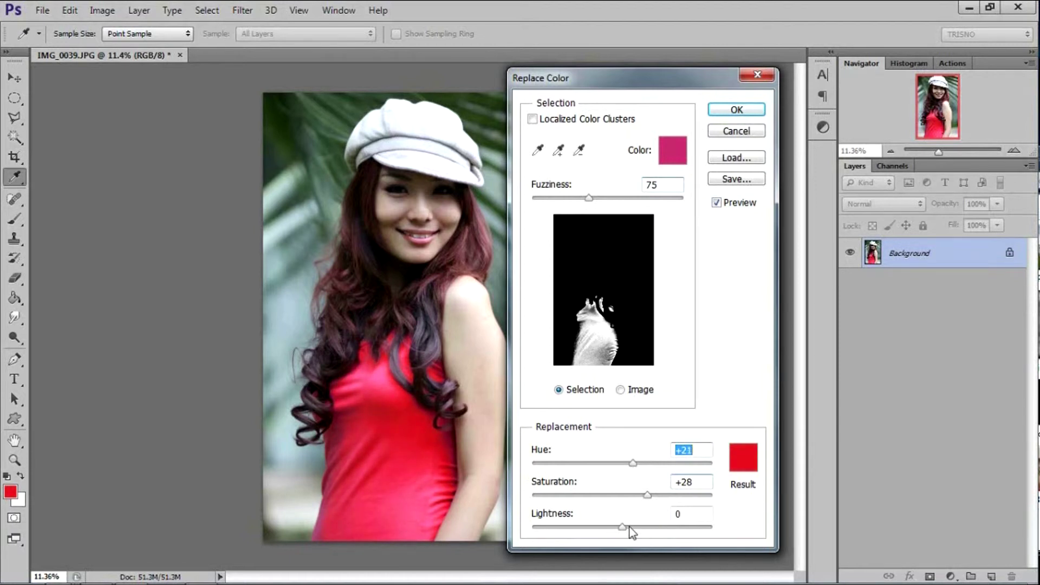
pyautogui.moveTo(621, 527)
pyautogui.mouseDown()
pyautogui.moveTo(610, 526)
pyautogui.moveTo(630, 528)
pyautogui.mouseUp()
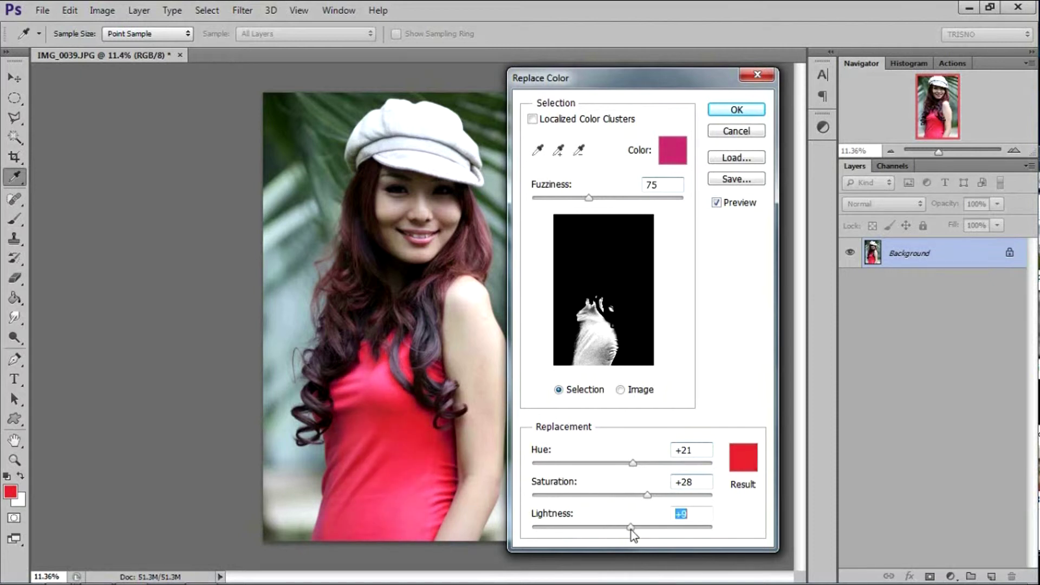
pyautogui.moveTo(633, 463); pyautogui.dragTo(640, 473)
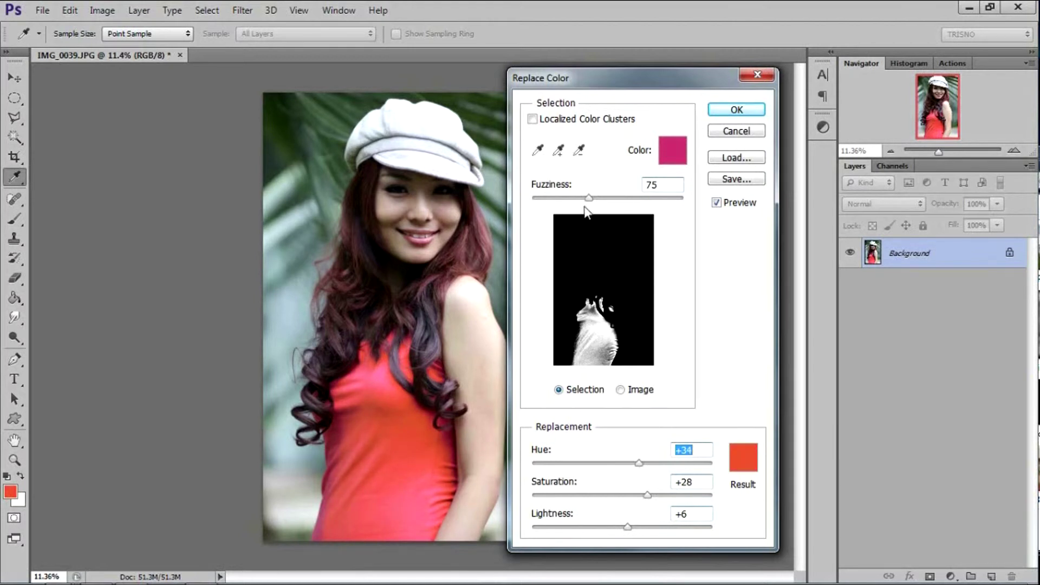
pyautogui.moveTo(588, 198); pyautogui.dragTo(638, 210)
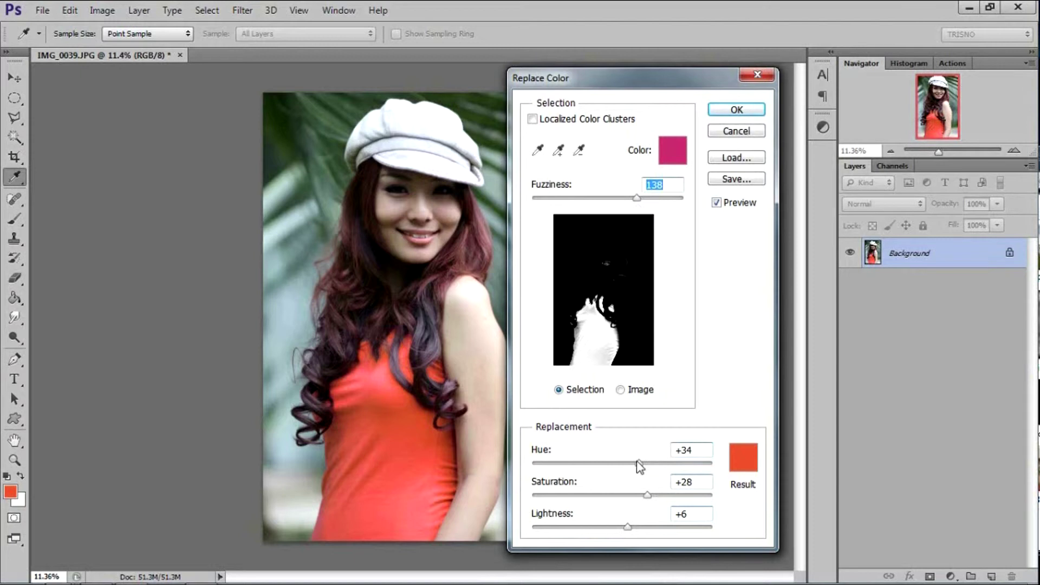
pyautogui.moveTo(641, 464); pyautogui.dragTo(653, 464)
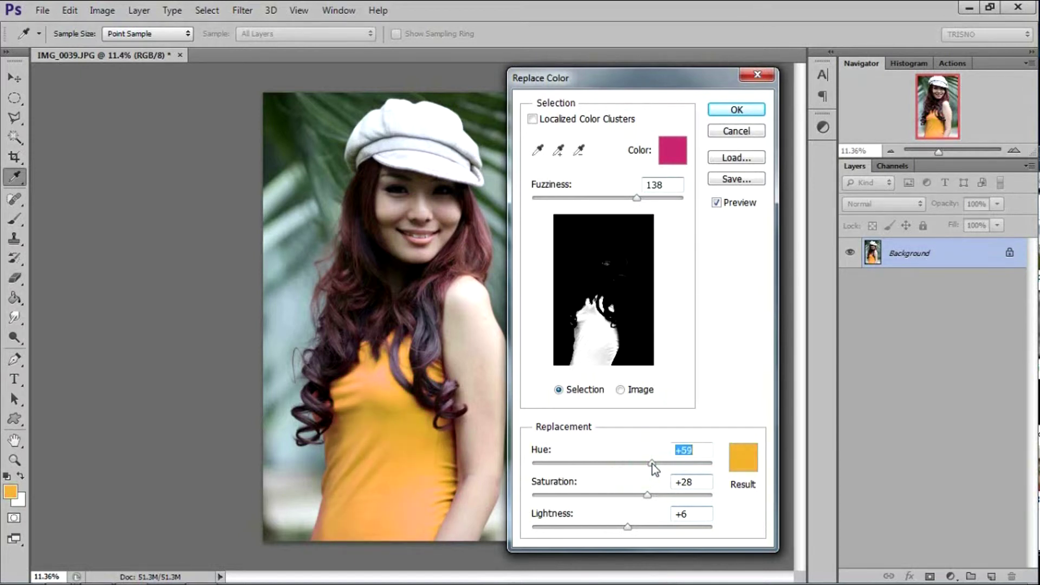
pyautogui.moveTo(653, 467); pyautogui.dragTo(568, 466)
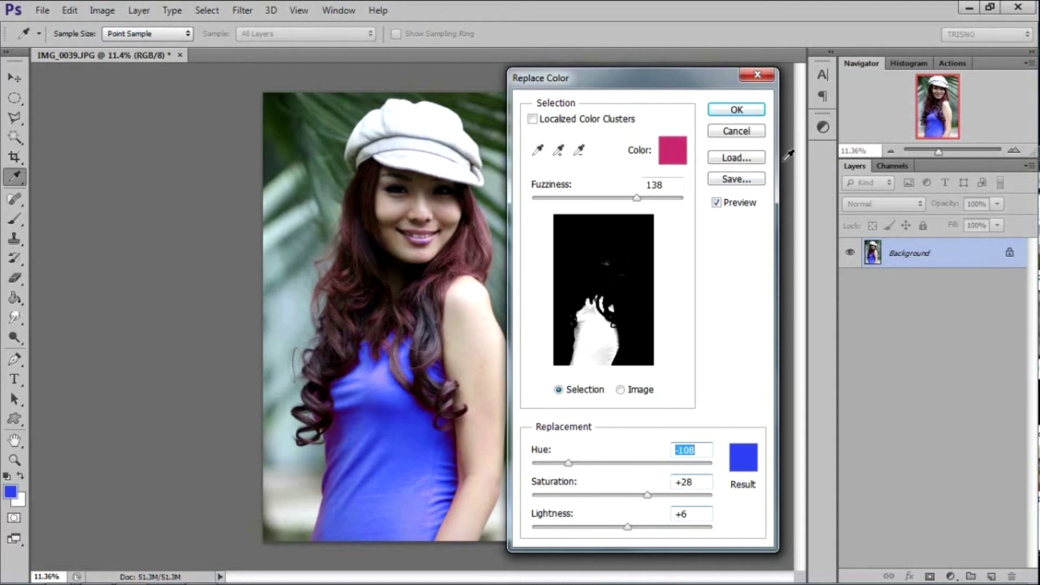
pyautogui.click(748, 136)
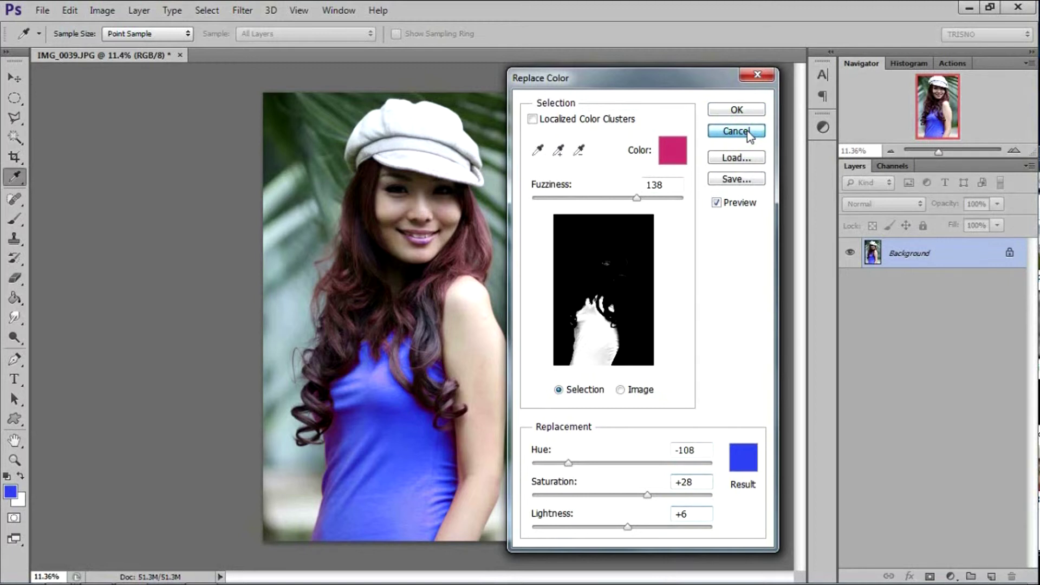
# Cancel Replace Color to restore the pink top and list the adjustment layer types
pyautogui.click(736, 131)
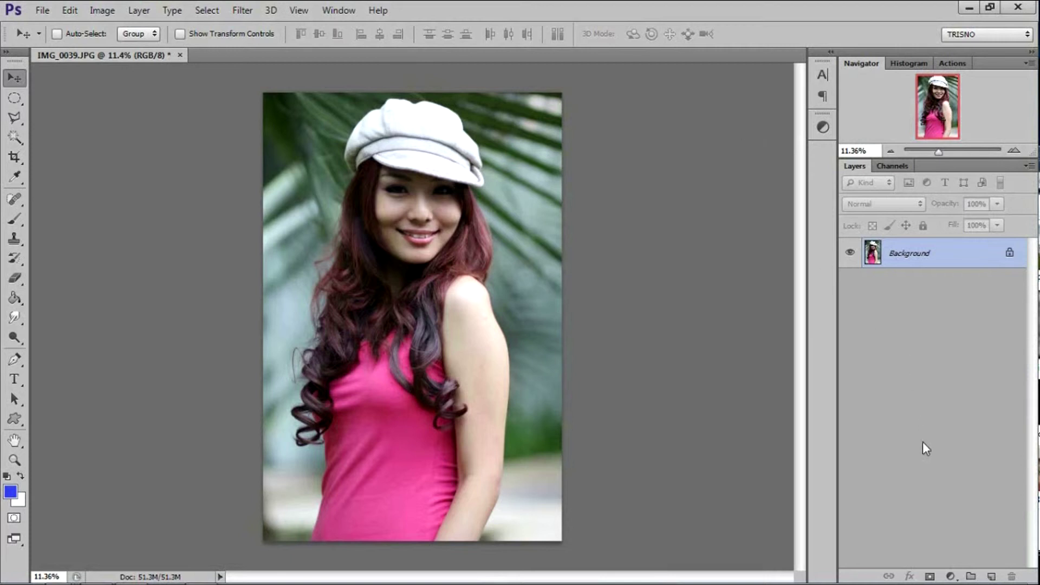
pyautogui.click(951, 578)
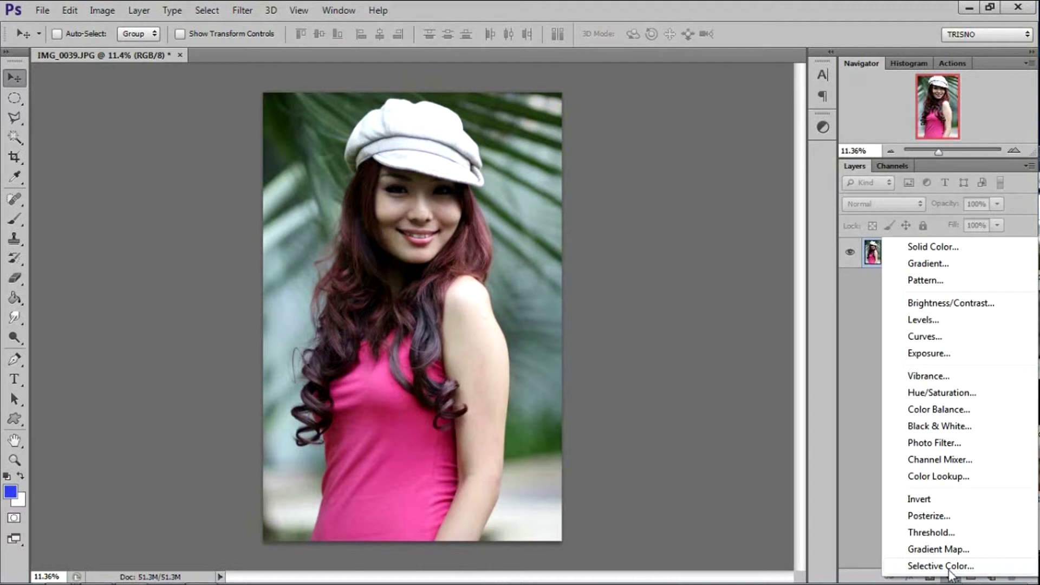
# Add a Selective Color layer with the Greens set to Black +100 and Yellow at 0
pyautogui.click(946, 566)
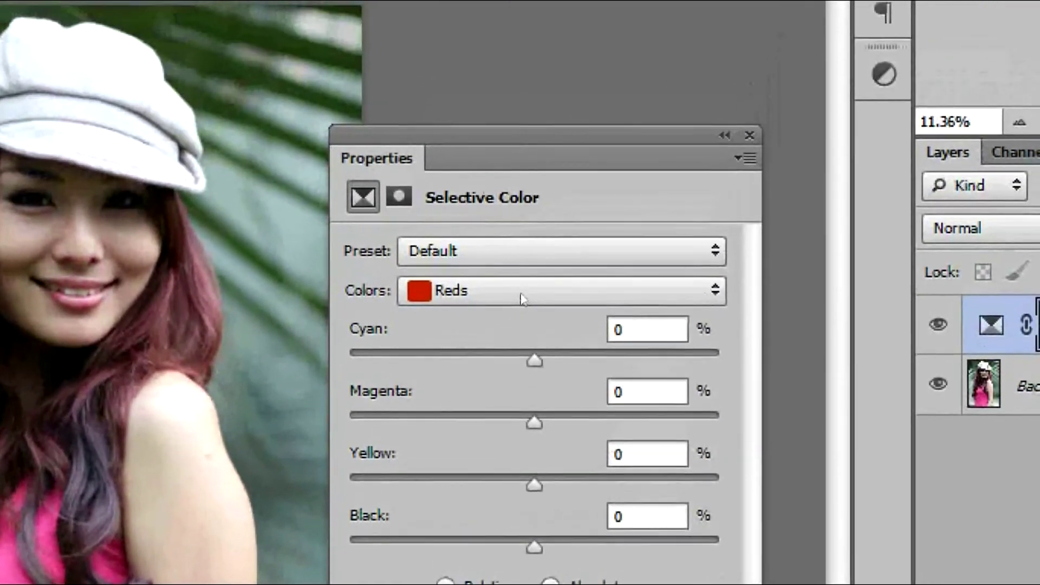
pyautogui.click(534, 220)
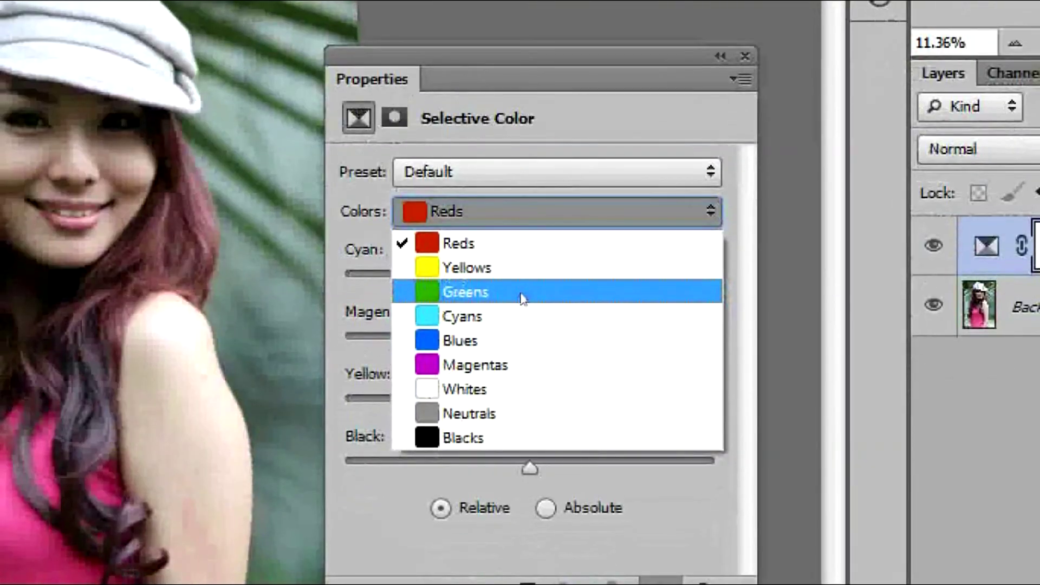
pyautogui.click(522, 294)
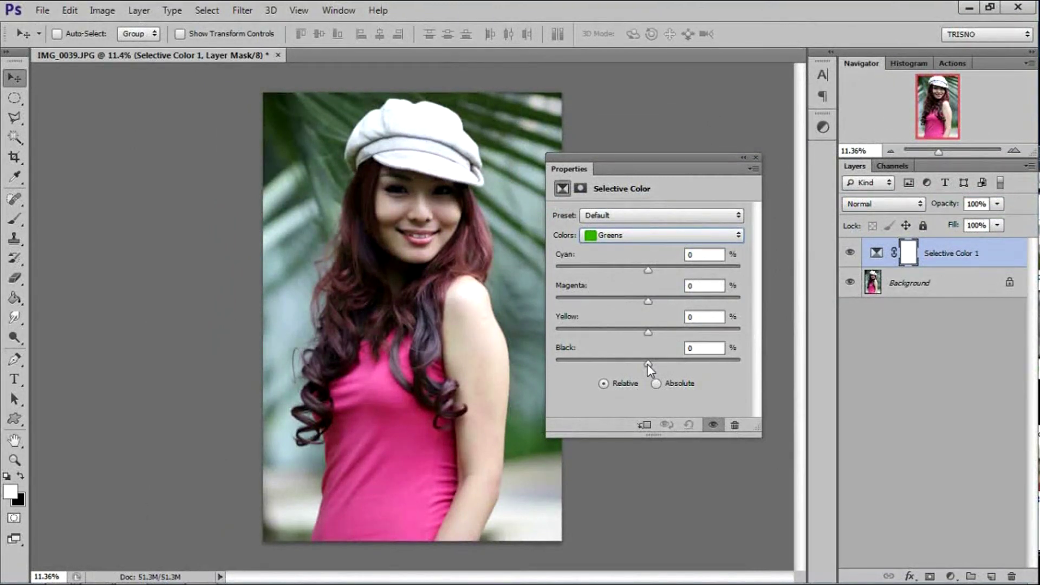
pyautogui.moveTo(648, 364); pyautogui.dragTo(756, 373)
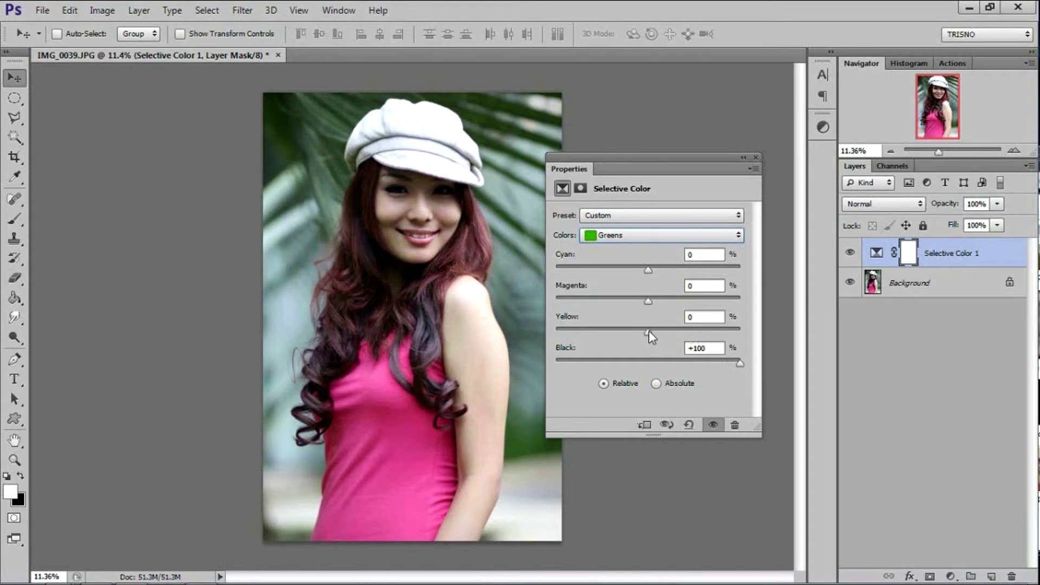
pyautogui.moveTo(648, 331); pyautogui.dragTo(654, 333)
pyautogui.moveTo(722, 331)
pyautogui.mouseDown()
pyautogui.moveTo(742, 333)
pyautogui.moveTo(601, 329)
pyautogui.moveTo(649, 328)
pyautogui.moveTo(667, 301)
pyautogui.moveTo(648, 302)
pyautogui.moveTo(645, 271)
pyautogui.moveTo(538, 271)
pyautogui.moveTo(723, 270)
pyautogui.moveTo(653, 271)
pyautogui.moveTo(646, 282)
pyautogui.mouseUp()
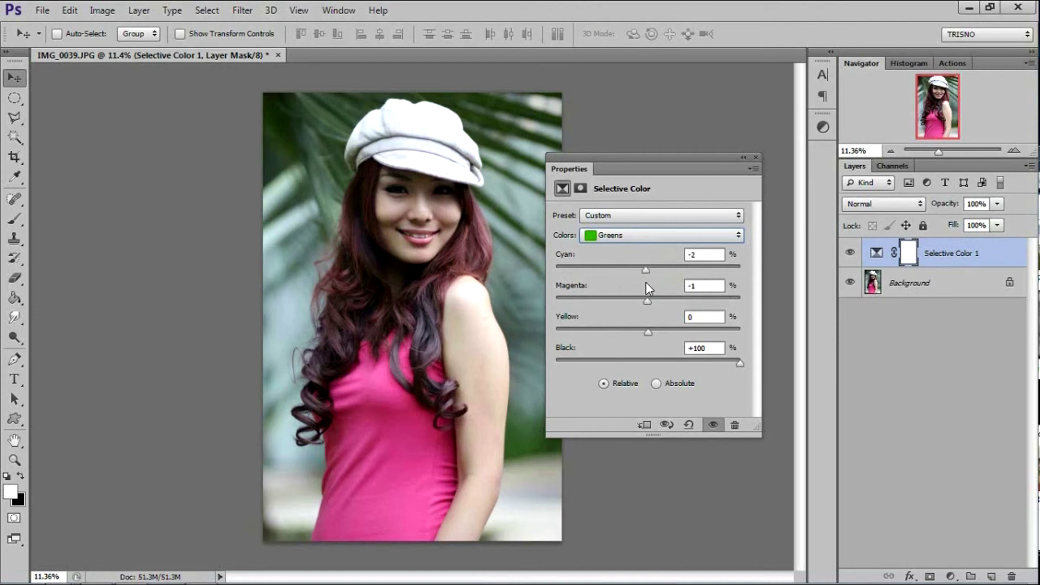
# Set the Selective Color Reds to Cyan -12, Magenta +56, Yellow -27 and Black +100
pyautogui.click(629, 236)
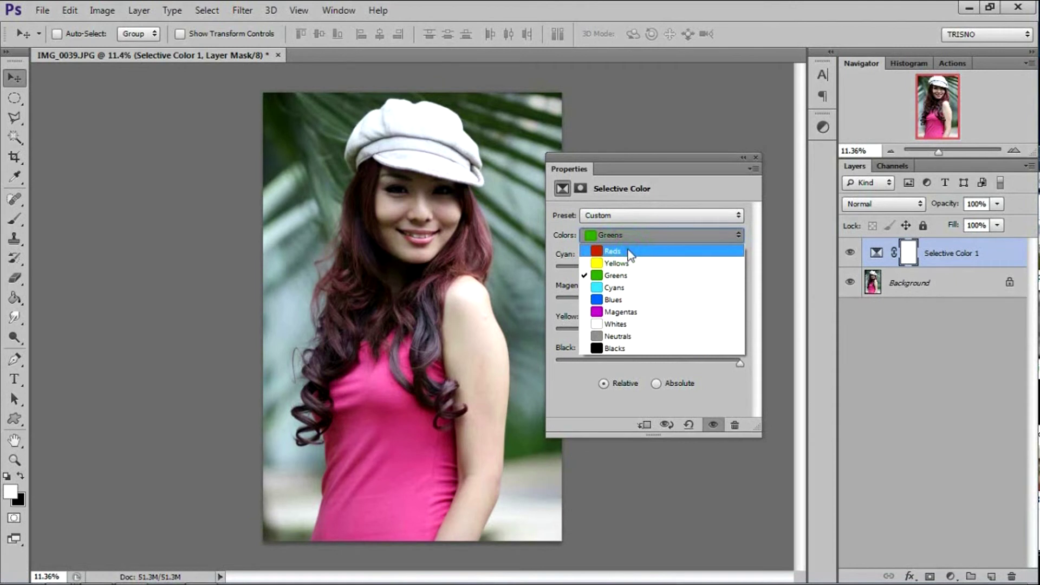
pyautogui.click(629, 252)
pyautogui.moveTo(648, 361); pyautogui.dragTo(721, 366)
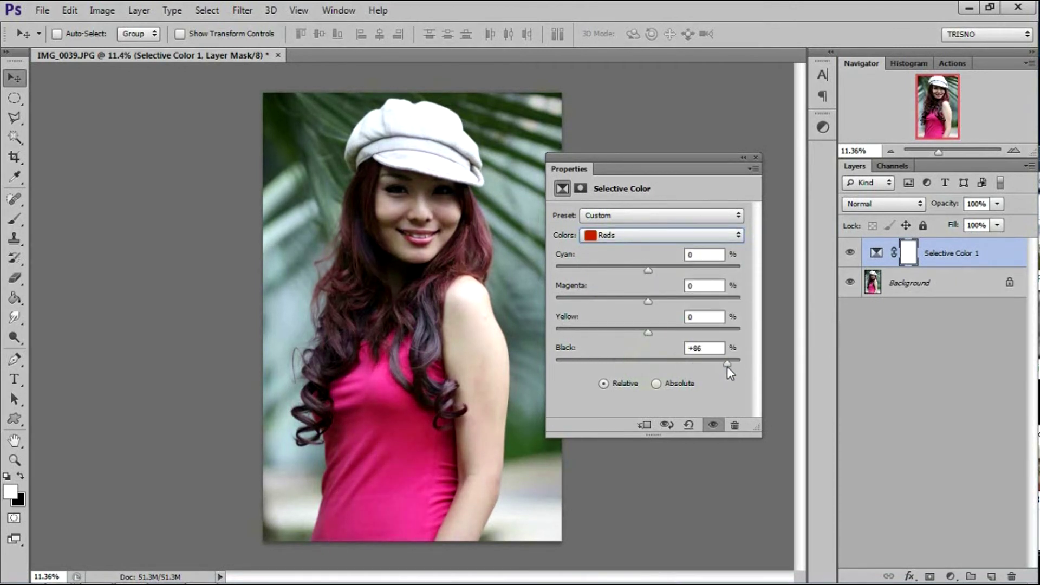
pyautogui.moveTo(732, 365); pyautogui.dragTo(739, 365)
pyautogui.moveTo(647, 332)
pyautogui.mouseDown()
pyautogui.moveTo(577, 328)
pyautogui.moveTo(647, 337)
pyautogui.mouseUp()
pyautogui.moveTo(646, 333); pyautogui.dragTo(620, 334)
pyautogui.moveTo(619, 334)
pyautogui.mouseDown()
pyautogui.moveTo(712, 330)
pyautogui.moveTo(622, 327)
pyautogui.moveTo(716, 301)
pyautogui.moveTo(660, 301)
pyautogui.moveTo(618, 272)
pyautogui.moveTo(567, 267)
pyautogui.moveTo(696, 274)
pyautogui.moveTo(639, 272)
pyautogui.moveTo(700, 301)
pyautogui.mouseUp()
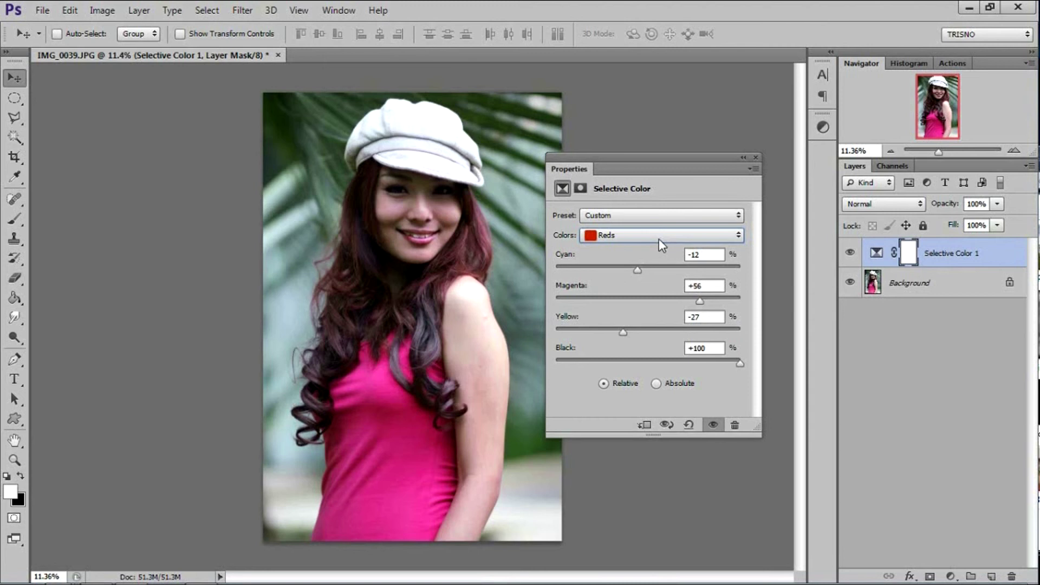
# Close the Properties panel, leaving the Selective Color 1 layer applied above the Background
pyautogui.click(753, 158)
pyautogui.click(754, 158)
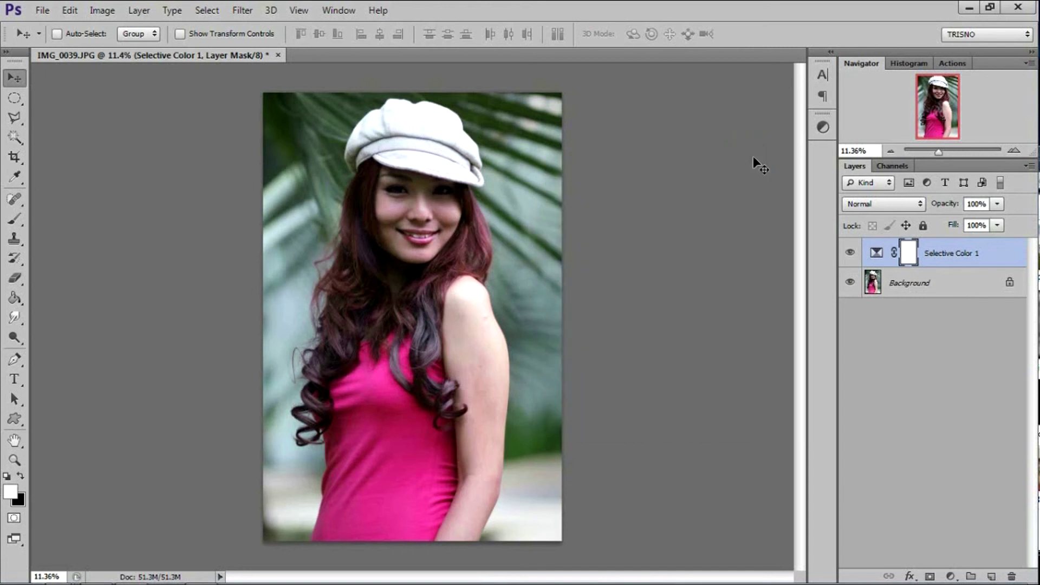